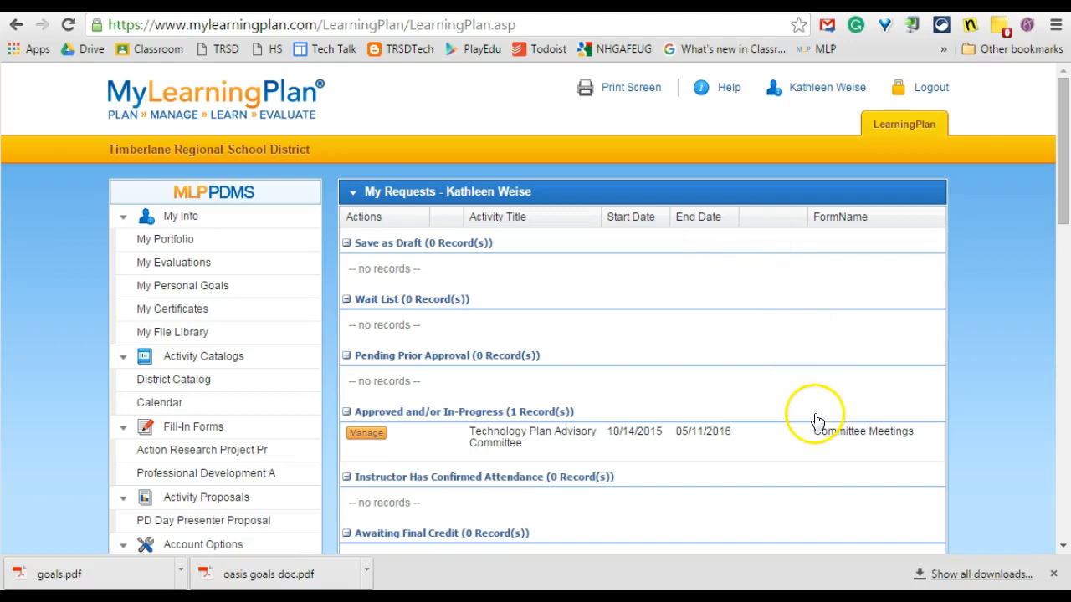
# - Open the Self-Assessment Teacher form listed under My Evaluation and generate its printable PDF
pyautogui.moveTo(1064, 186); pyautogui.dragTo(1064, 428)
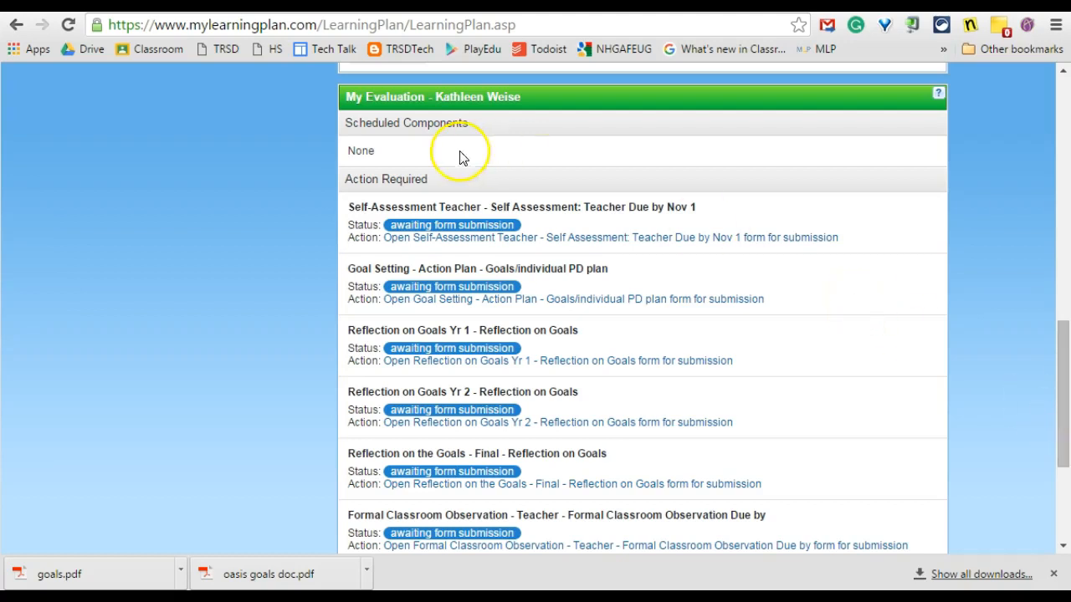
pyautogui.click(505, 239)
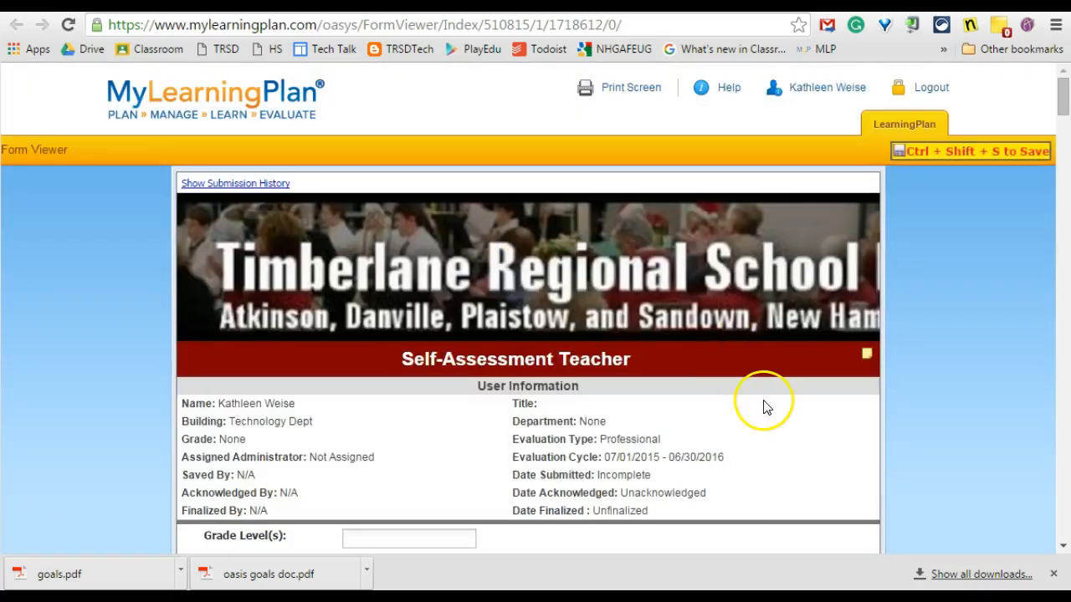
pyautogui.scroll(-10, 765, 407)
pyautogui.scroll(-20, 765, 406)
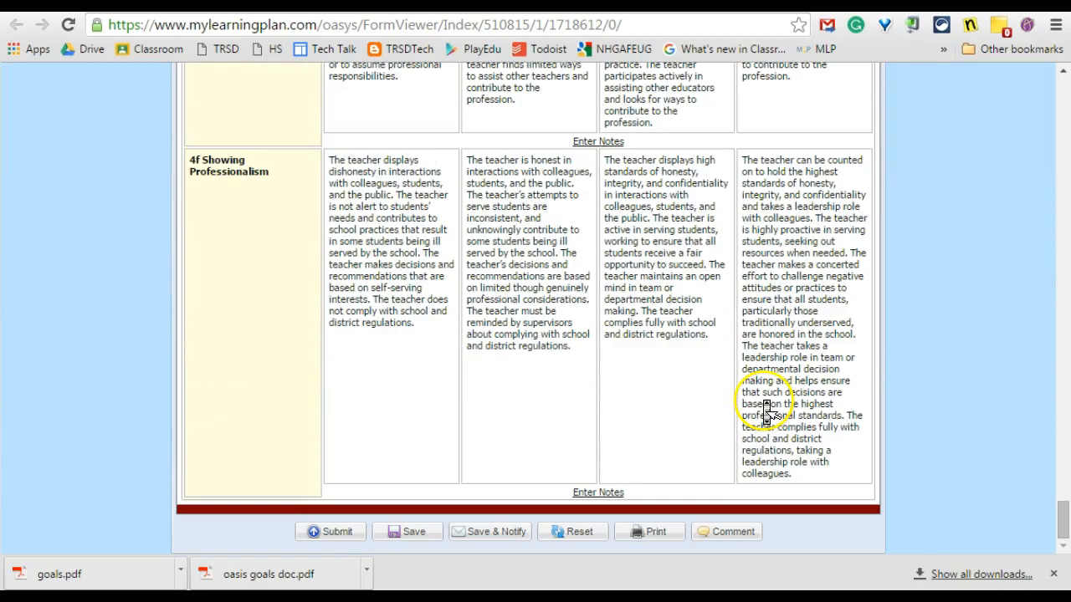
pyautogui.click(641, 537)
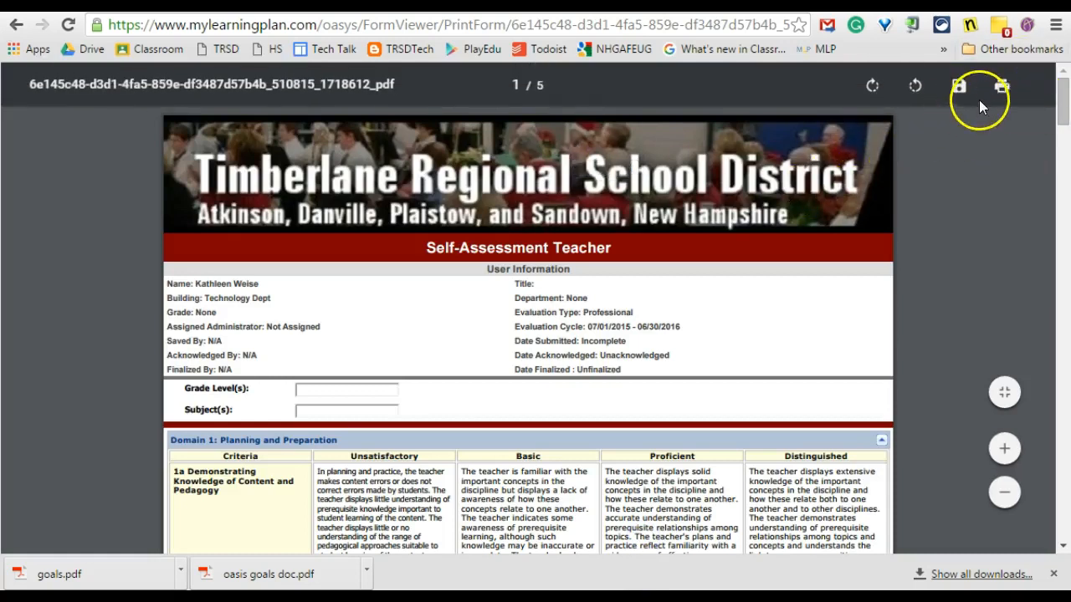
# - Start saving the self-assessment PDF and choose the Edivate folder on the personal Z: network drive as its destination
pyautogui.click(958, 86)
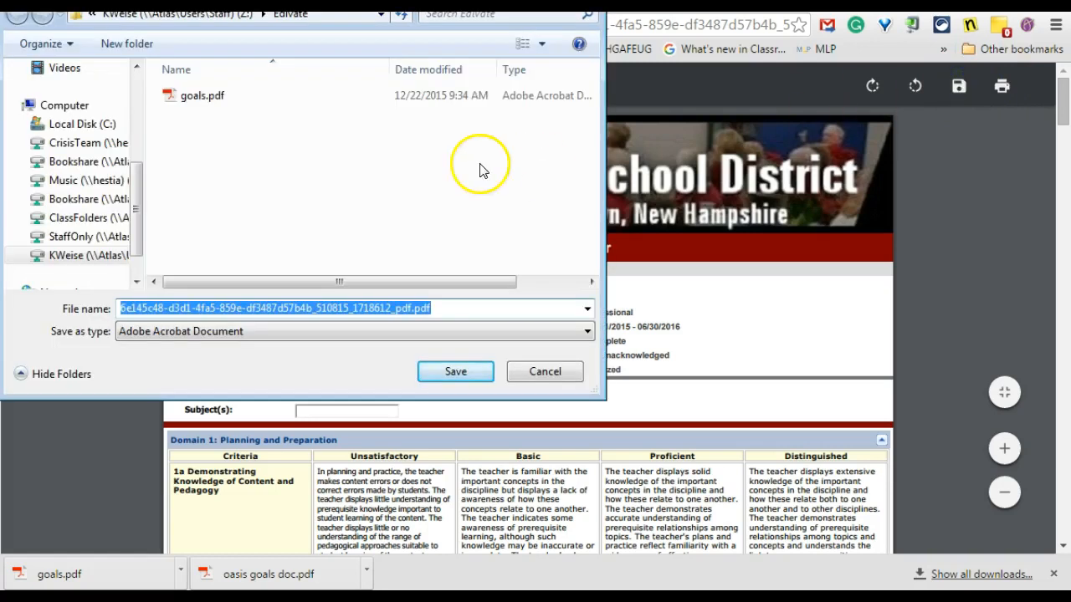
pyautogui.click(84, 257)
pyautogui.click(197, 117)
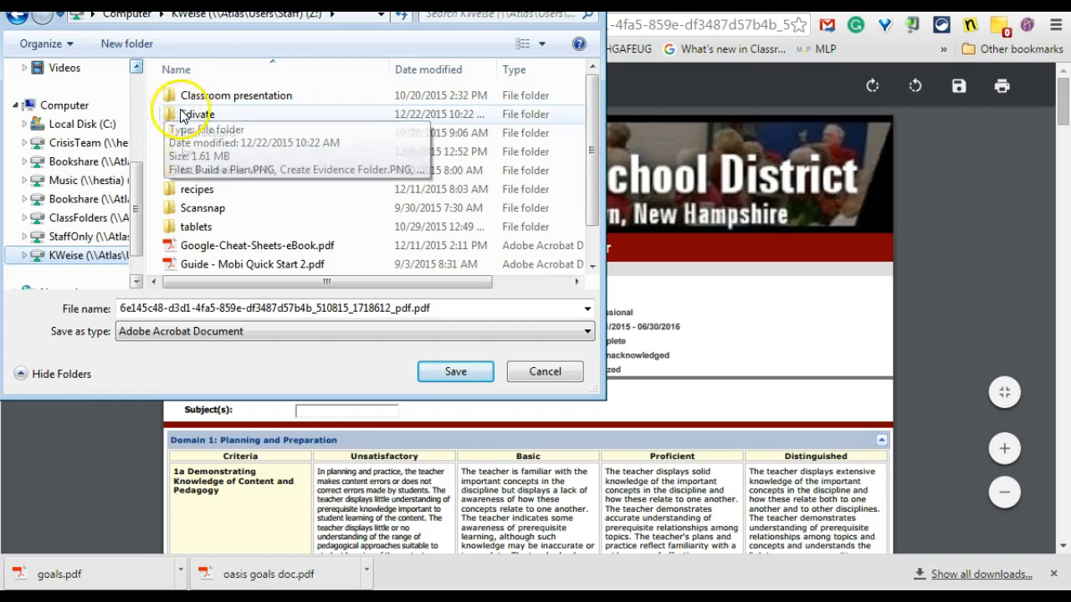
pyautogui.click(191, 115)
pyautogui.doubleClick(190, 115)
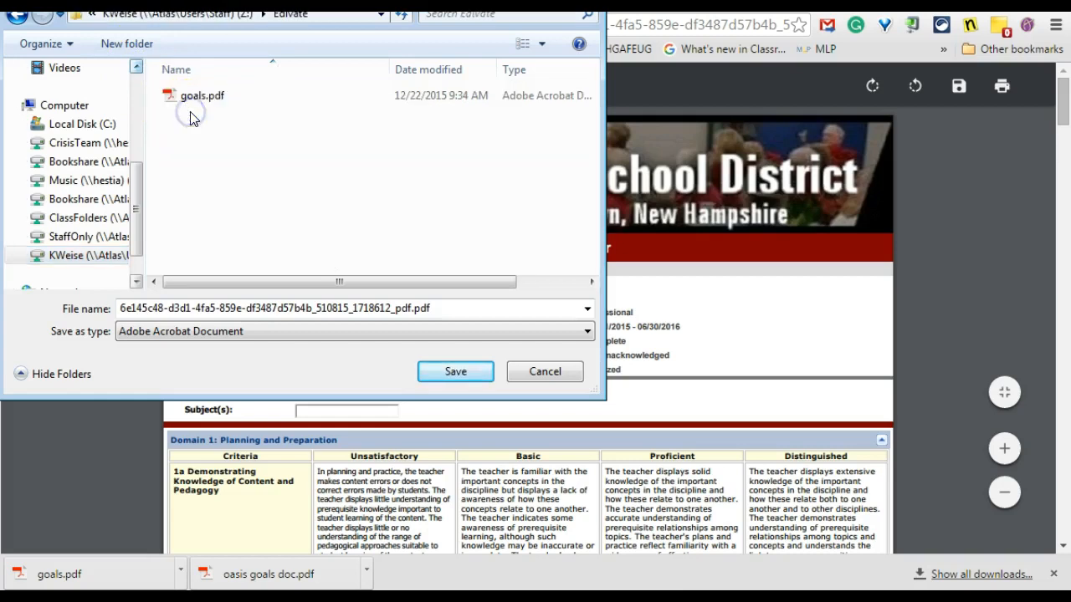
# - Name the file Goals 2015.pdf, save it, and close the printable form's page
pyautogui.click(278, 303)
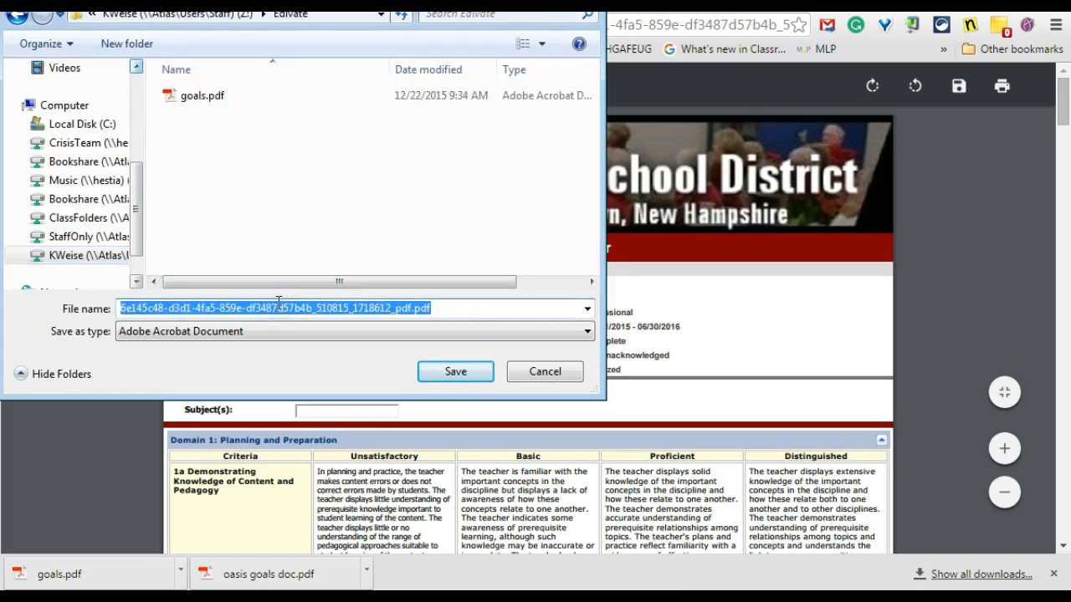
pyautogui.click(278, 305)
pyautogui.write('Toals')
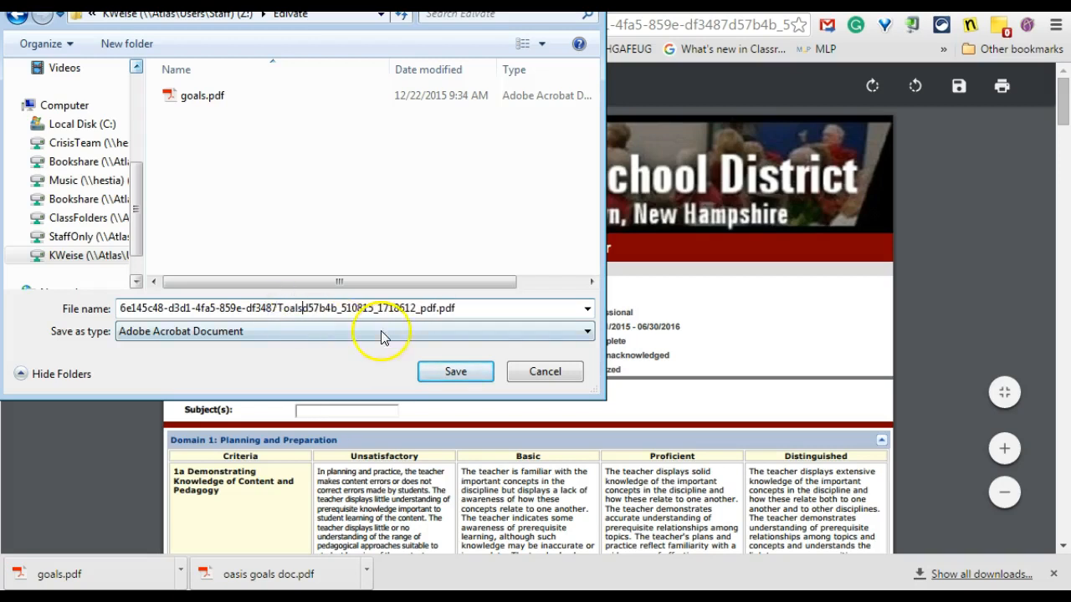
pyautogui.moveTo(474, 306); pyautogui.dragTo(5, 296)
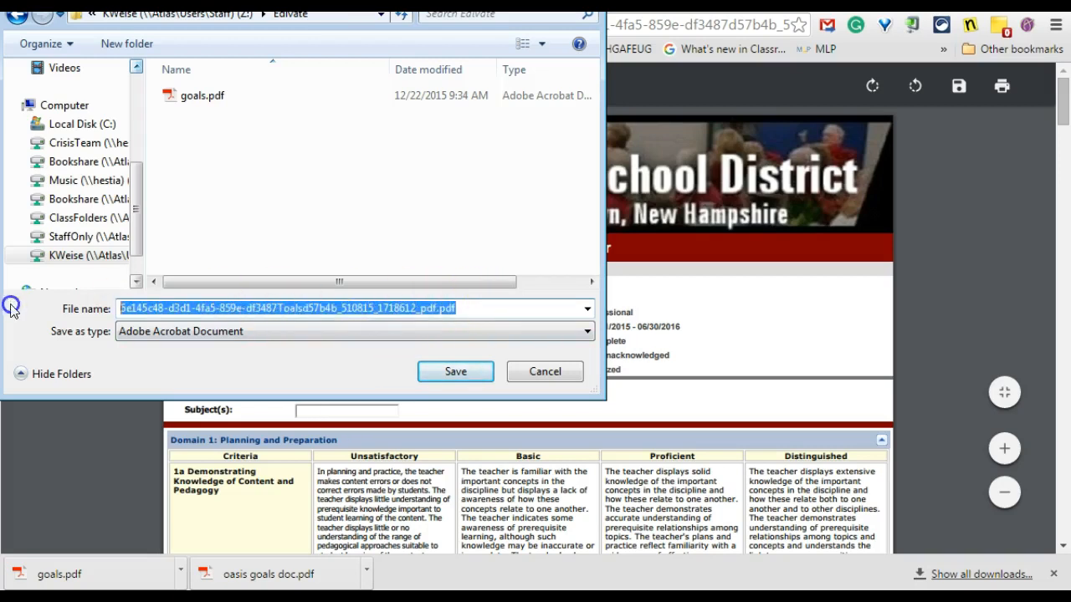
pyautogui.write('Goals 2')
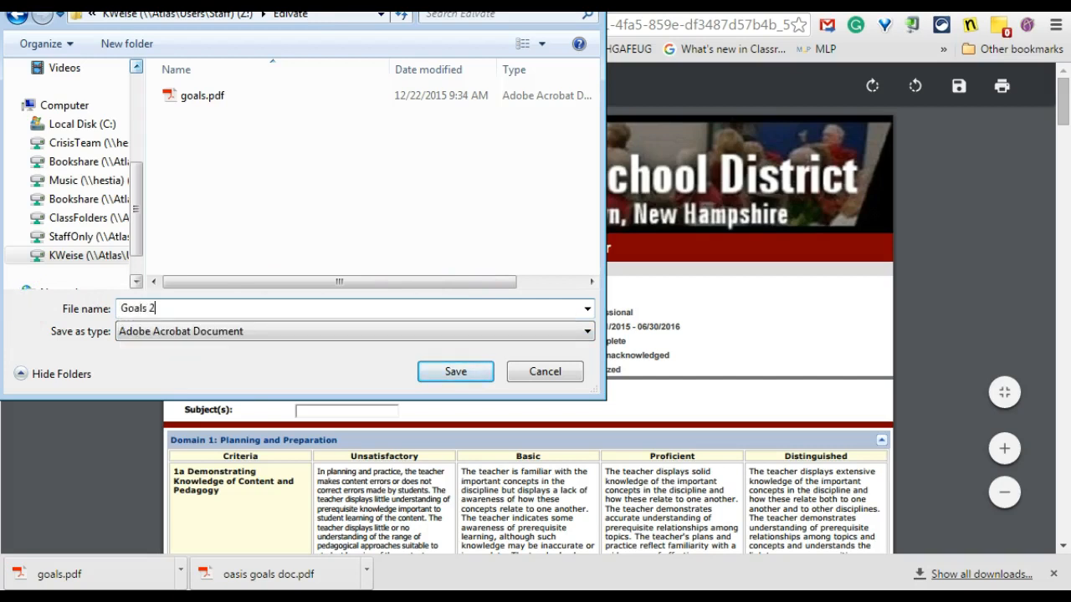
pyautogui.write('015.pdf')
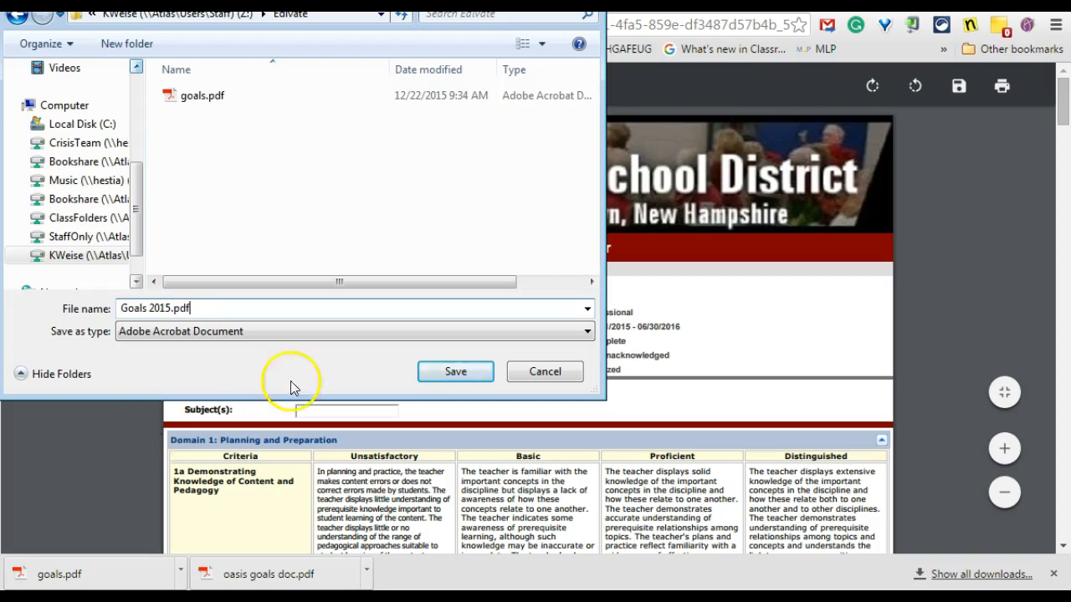
pyautogui.click(454, 372)
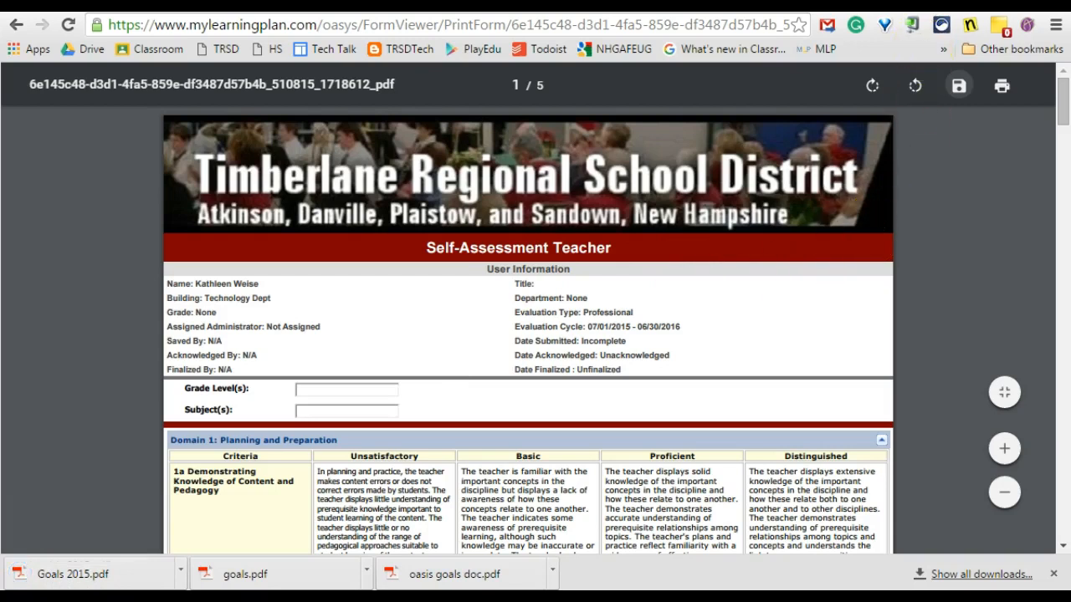
pyautogui.hotkey('ctrl', 'w')
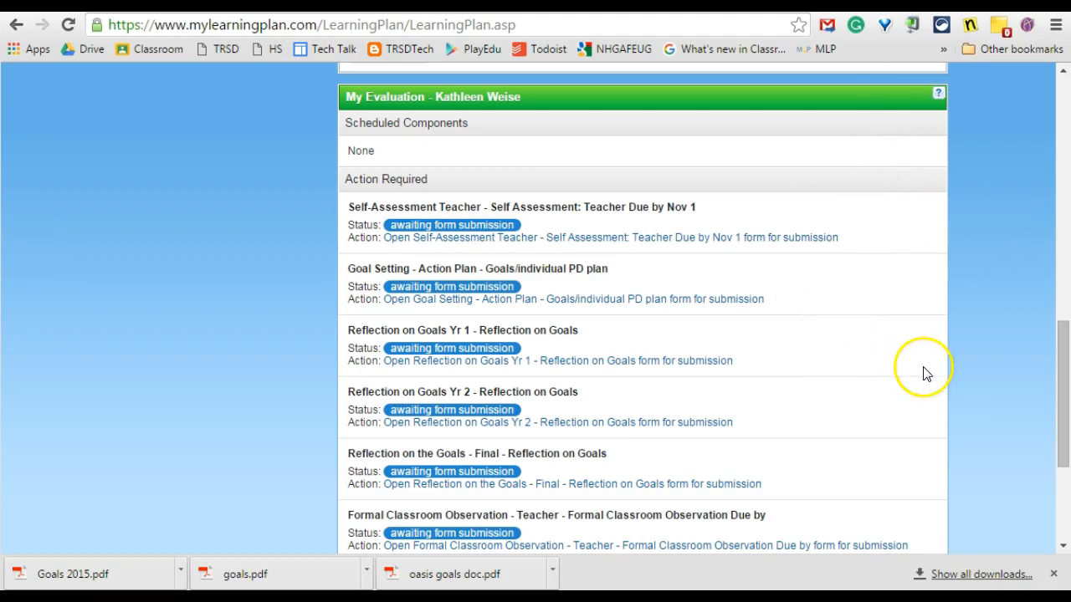
# - Open the Goal Setting - Action Plan form for submission and generate its printable PDF, agreeing to save the blank form
pyautogui.click(533, 301)
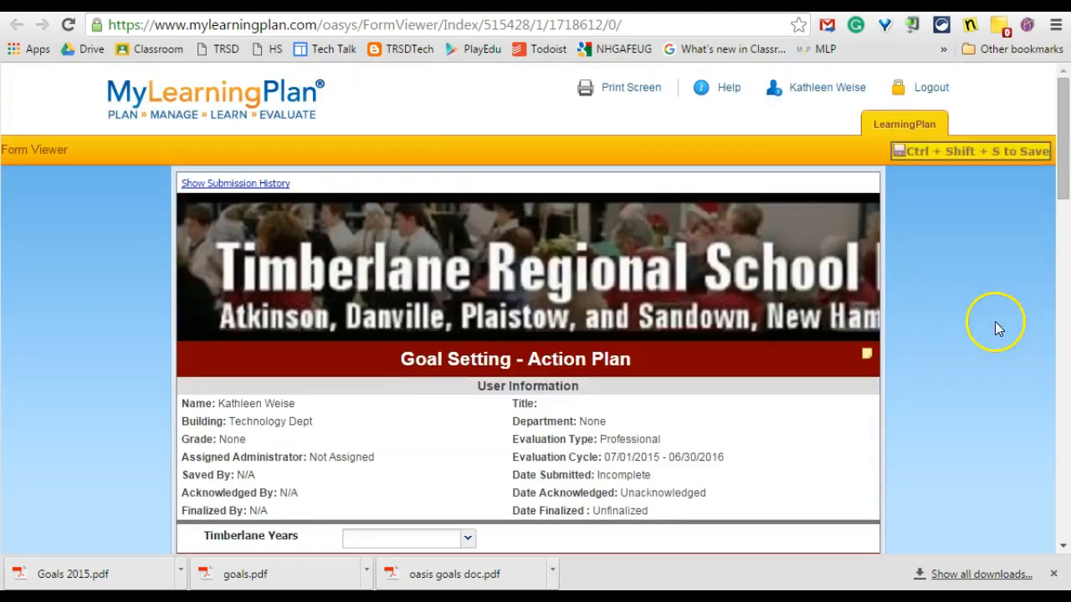
pyautogui.scroll(-15, 999, 330)
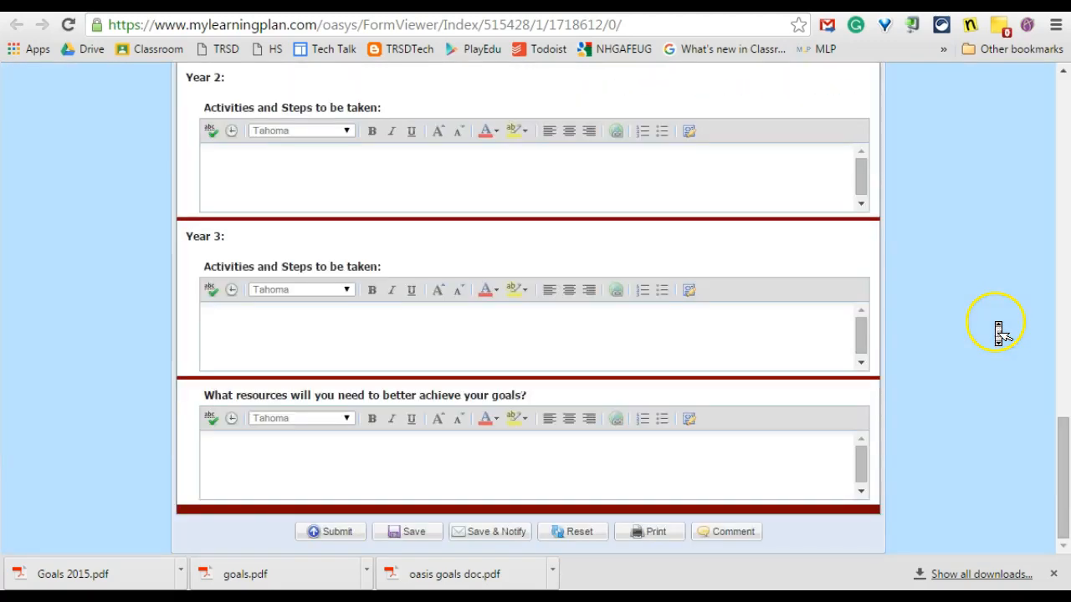
pyautogui.click(649, 532)
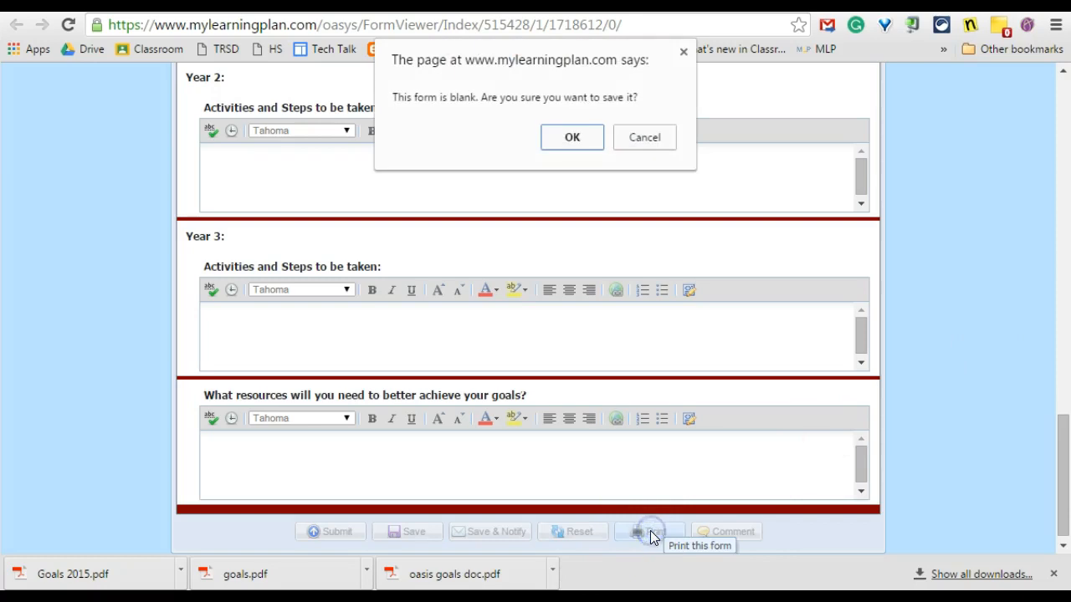
pyautogui.click(572, 139)
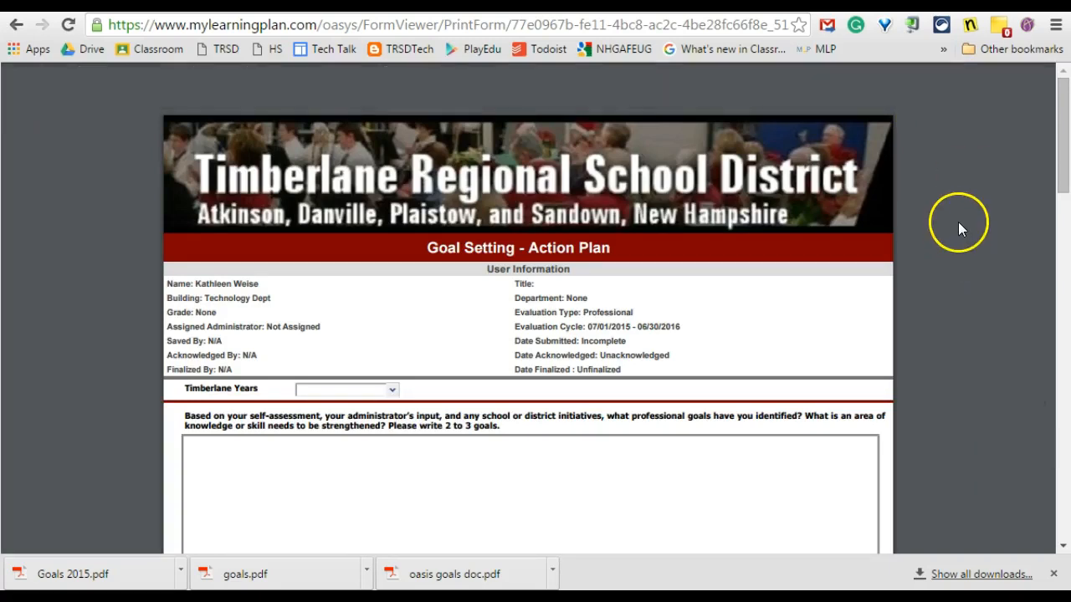
# - Go to the Edivate website at edivate.com
pyautogui.click(731, 31)
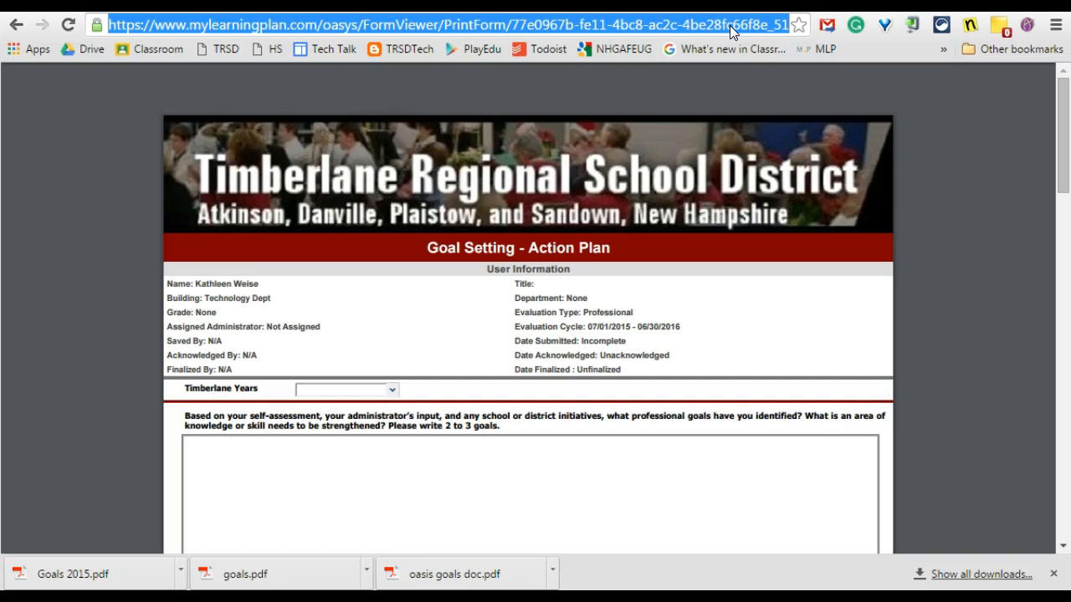
pyautogui.write('edivate.com')
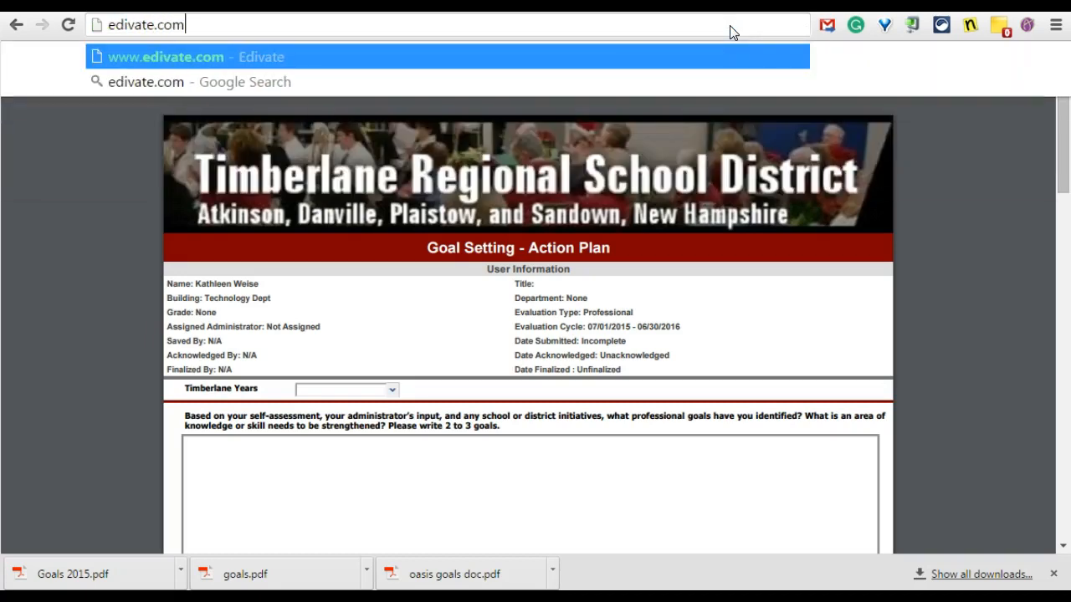
pyautogui.press('Return')
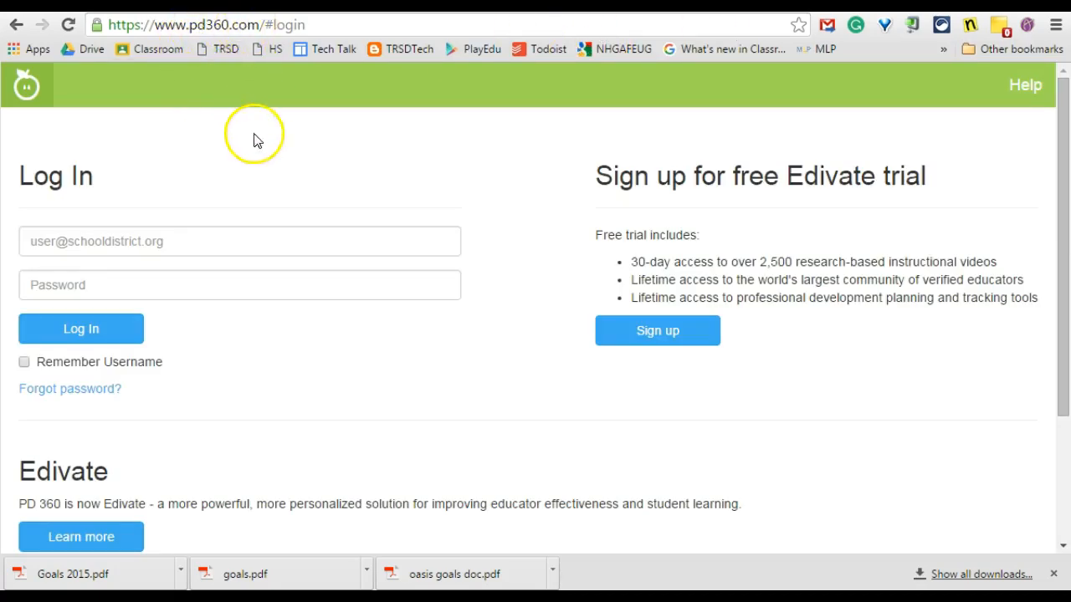
# - Log in to Edivate with the account e-mail and password
pyautogui.click(204, 244)
pyautogui.write('kath')
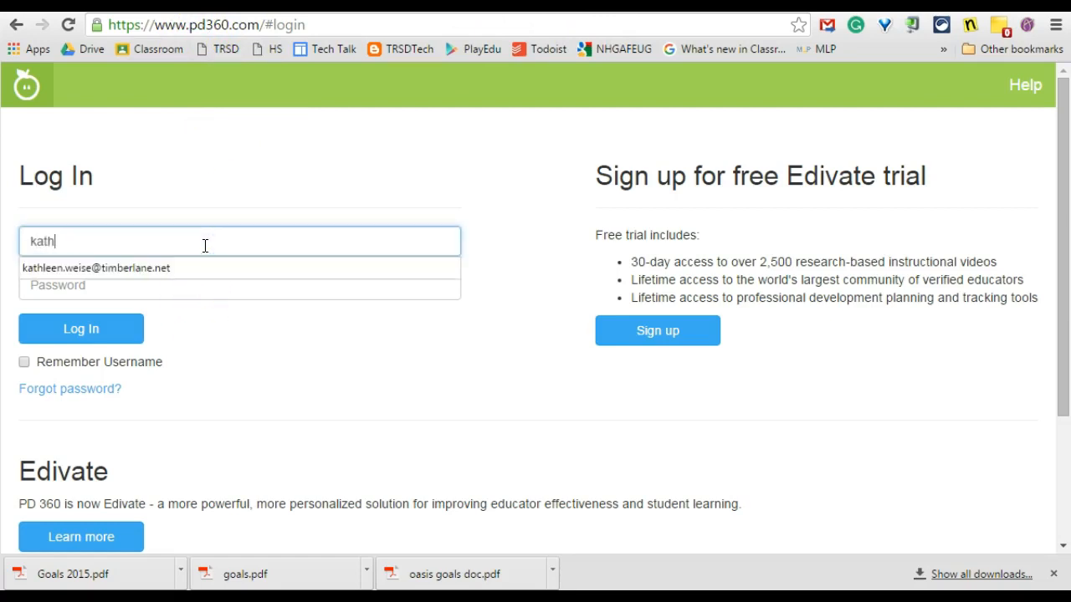
pyautogui.write('l')
pyautogui.click(95, 265)
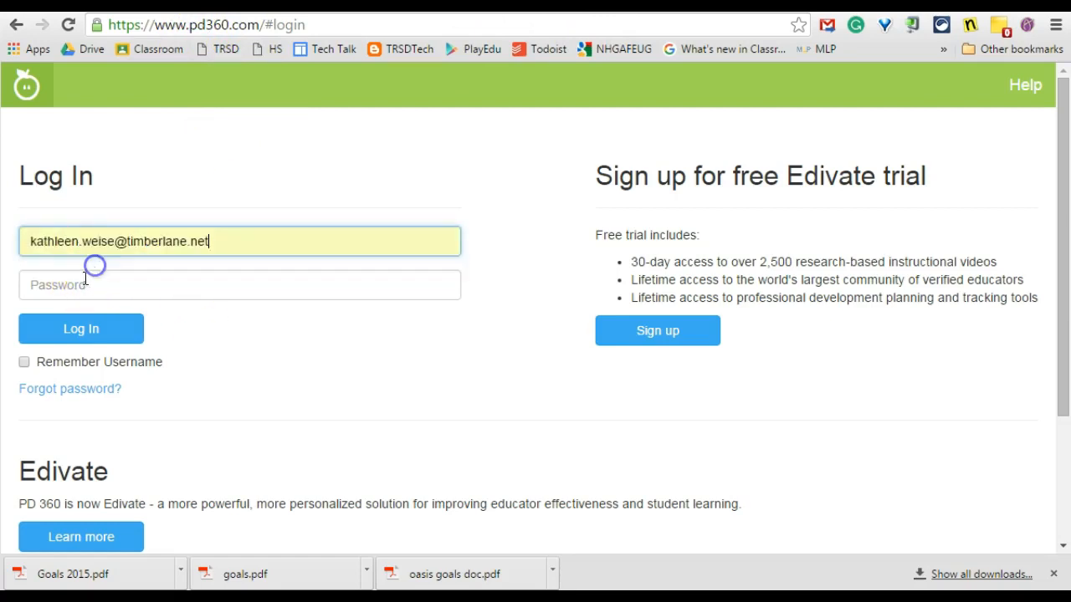
pyautogui.click(76, 285)
pyautogui.write('•')
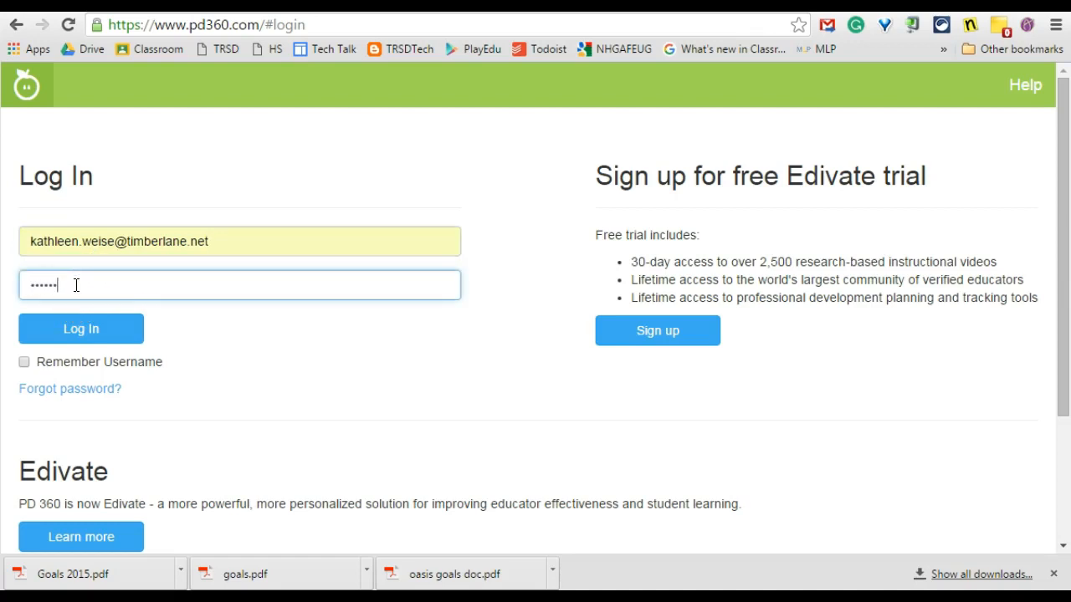
pyautogui.click(95, 328)
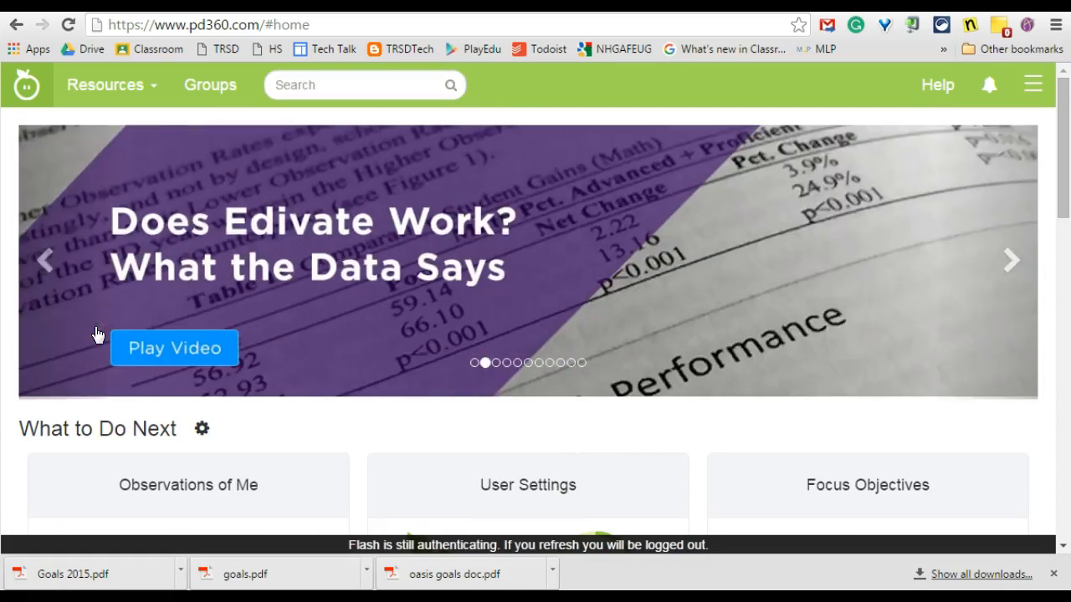
# - Open the Portfolio section of Learning Targets
pyautogui.click(115, 91)
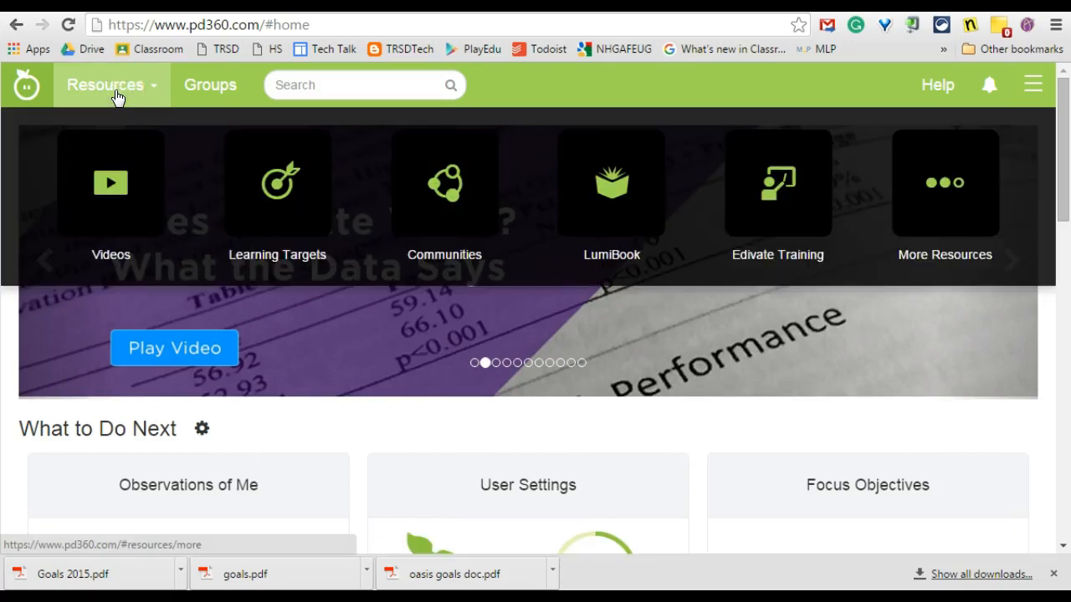
pyautogui.click(285, 201)
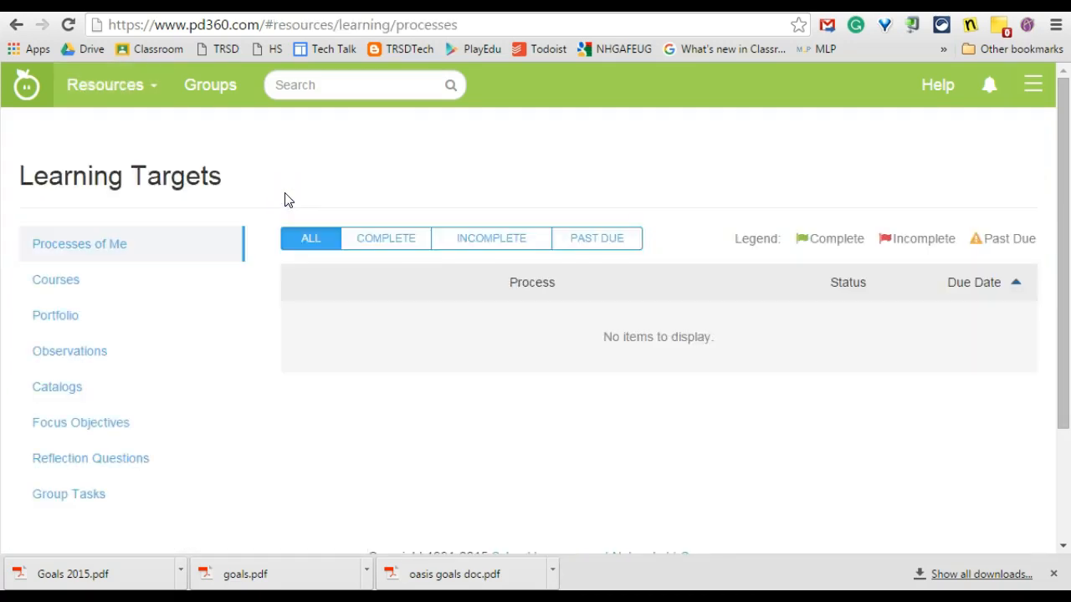
pyautogui.click(59, 322)
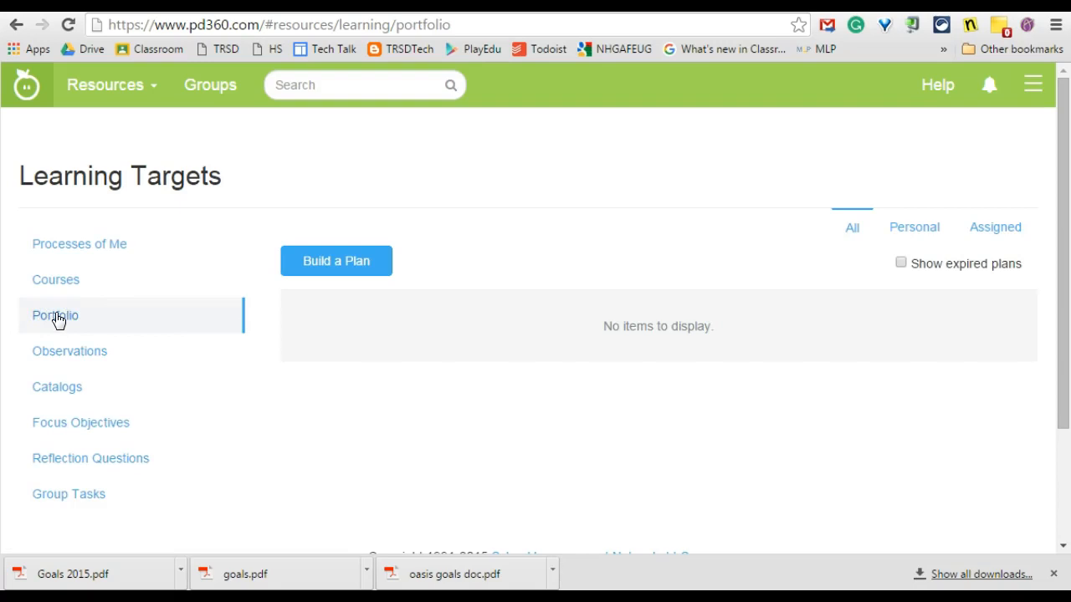
# - Build a new portfolio plan named "Oasys Uploads 2015-16" with the description "Uploaded from Oasys"
pyautogui.click(342, 261)
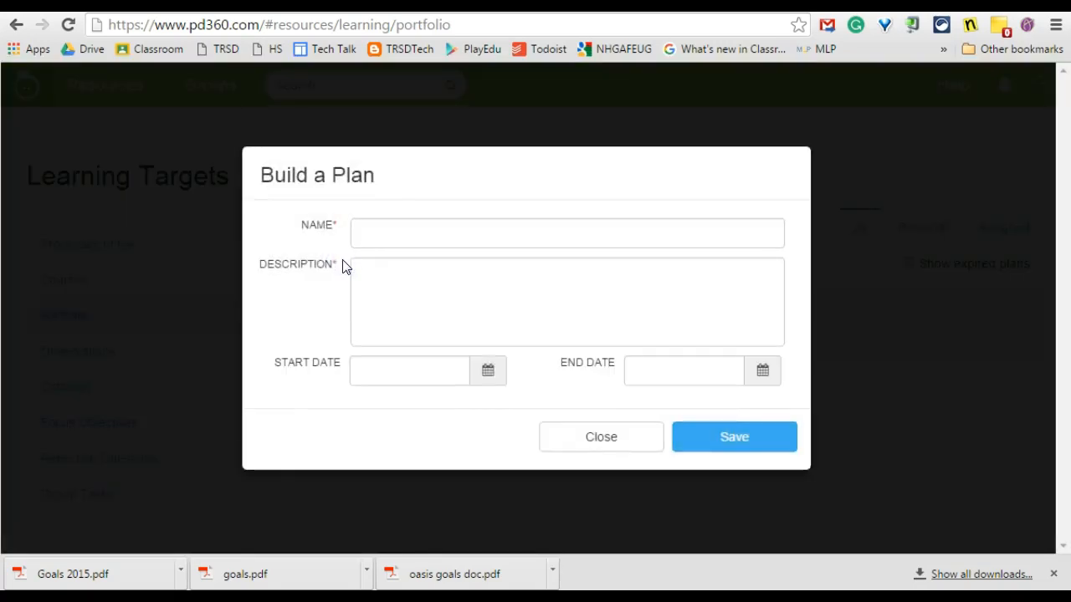
pyautogui.click(394, 234)
pyautogui.write('Oasy')
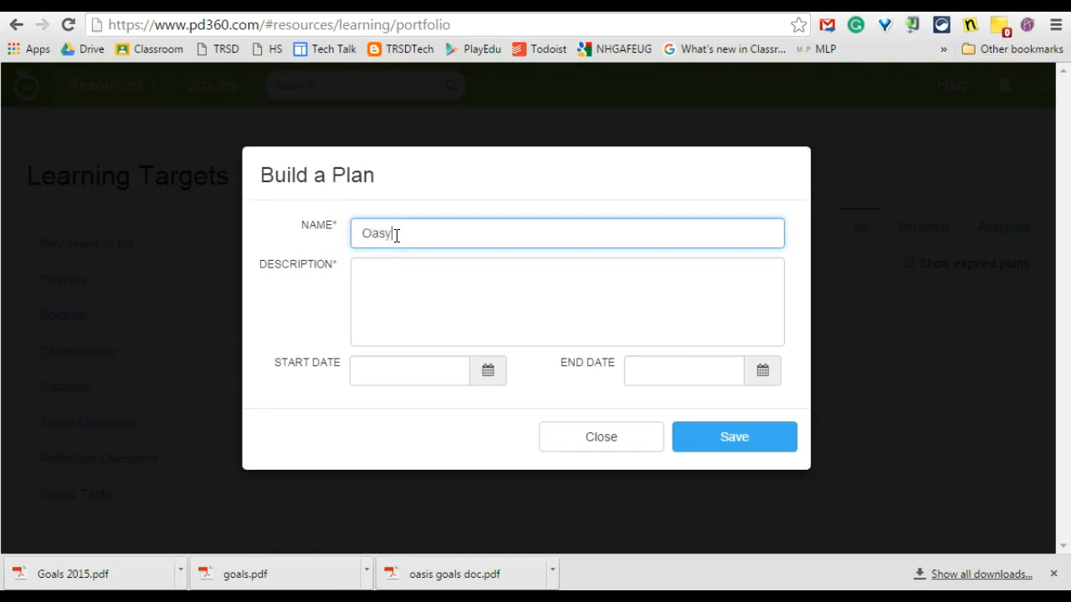
pyautogui.write('s Uploads 2015-16')
pyautogui.press('Tab')
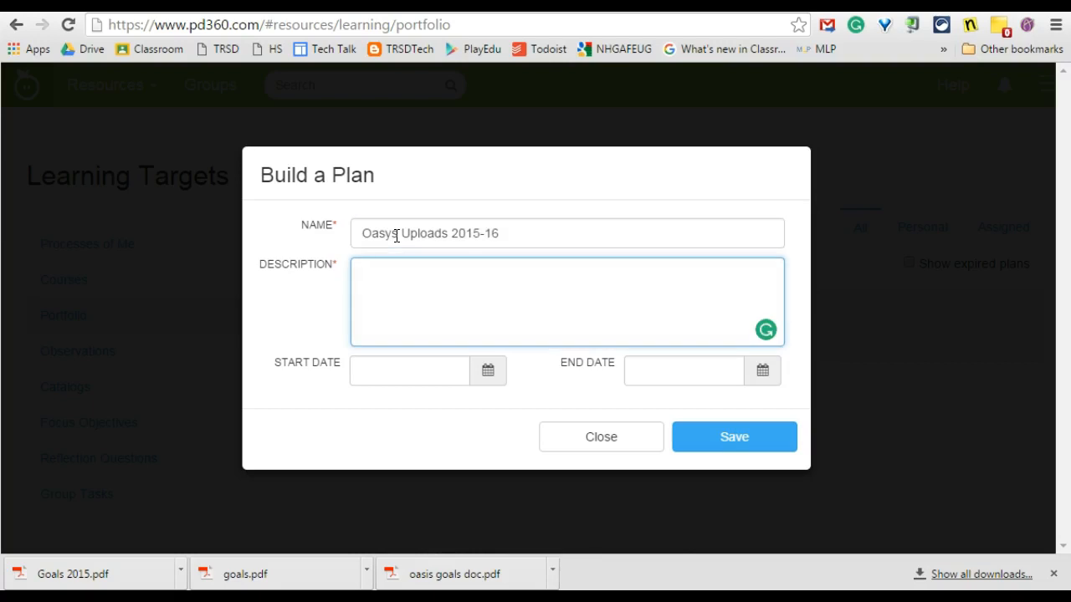
pyautogui.write('Uplo')
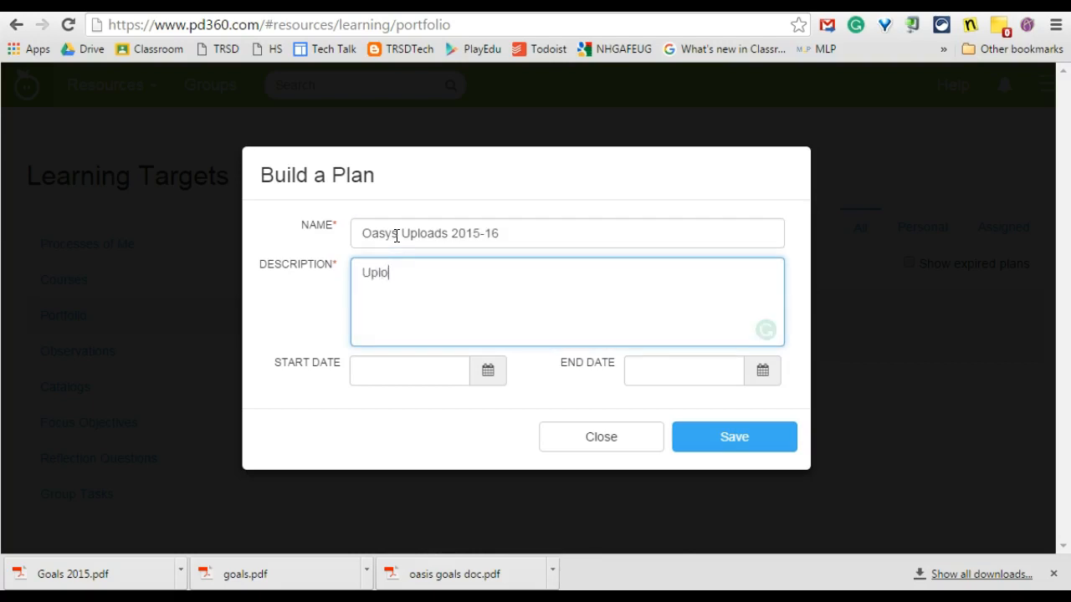
pyautogui.write('aded from Oasys')
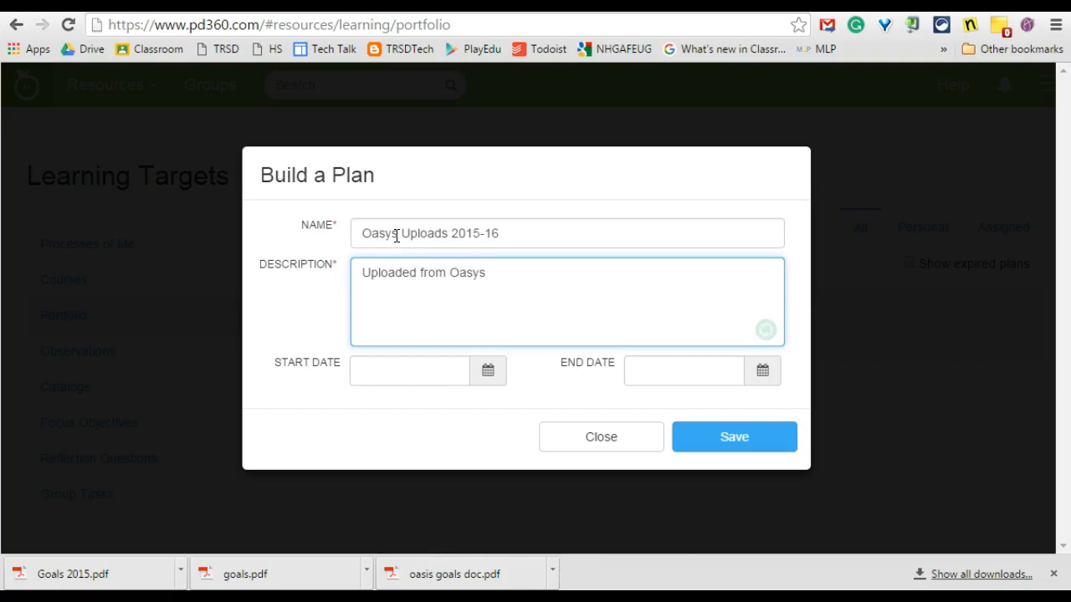
# - Set the plan's start date to 07/01/2015
pyautogui.press('Tab')
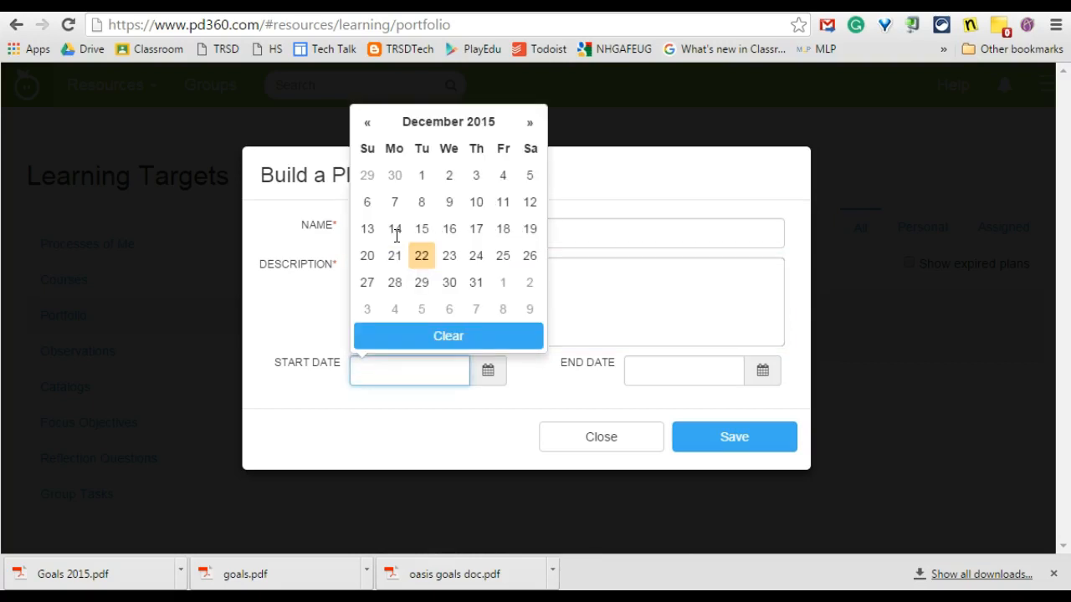
pyautogui.write('7/01/')
pyautogui.write('20')
pyautogui.write('15')
pyautogui.press('Tab')
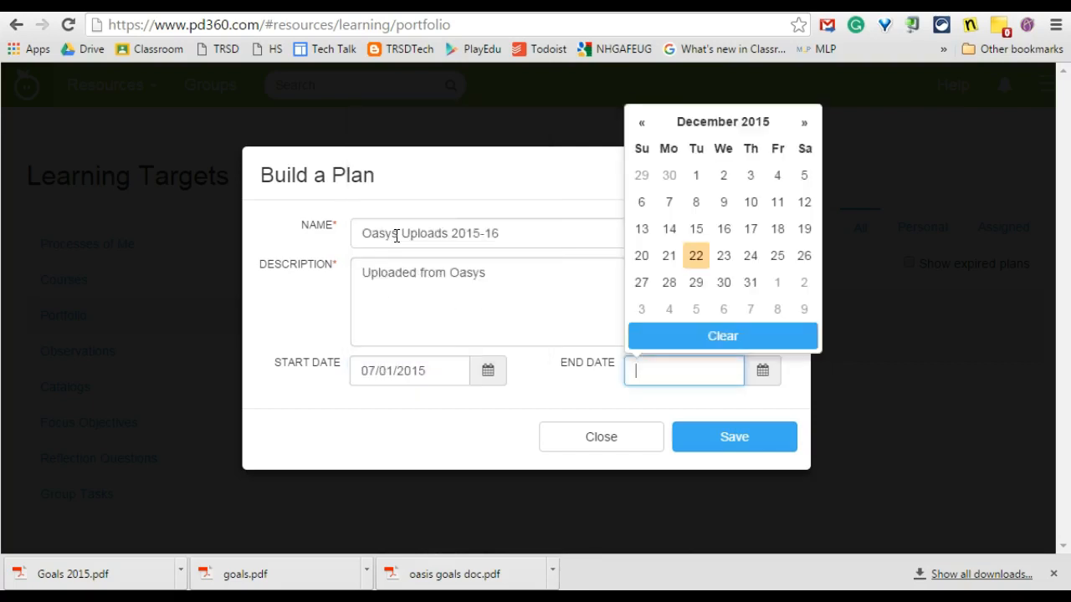
# - Set the plan's end date to 06/30/15 and try to save the plan
pyautogui.write('6/30/15')
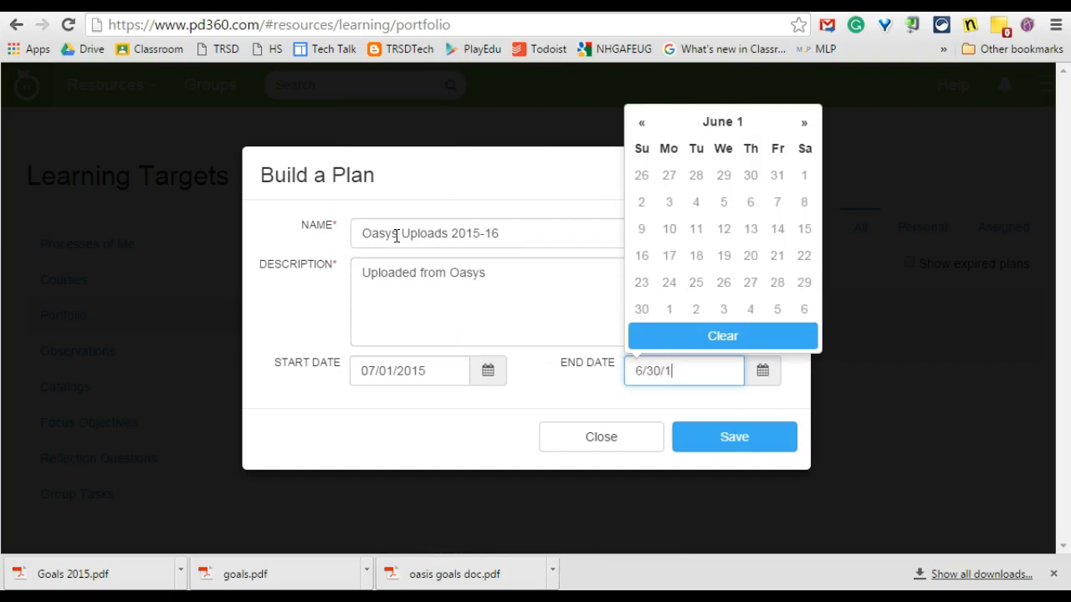
pyautogui.press('Tab')
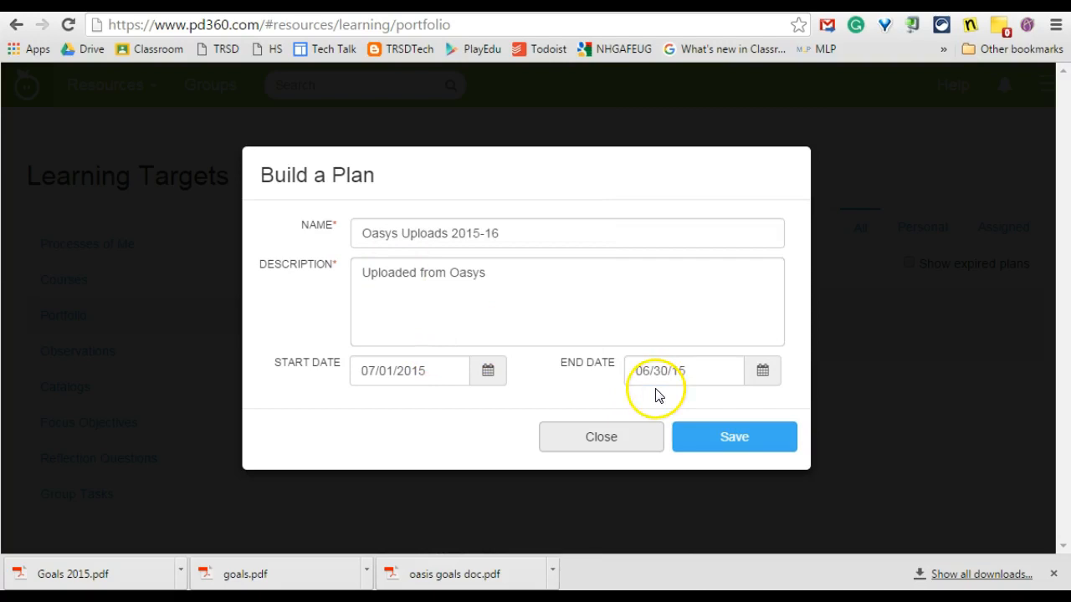
pyautogui.click(737, 429)
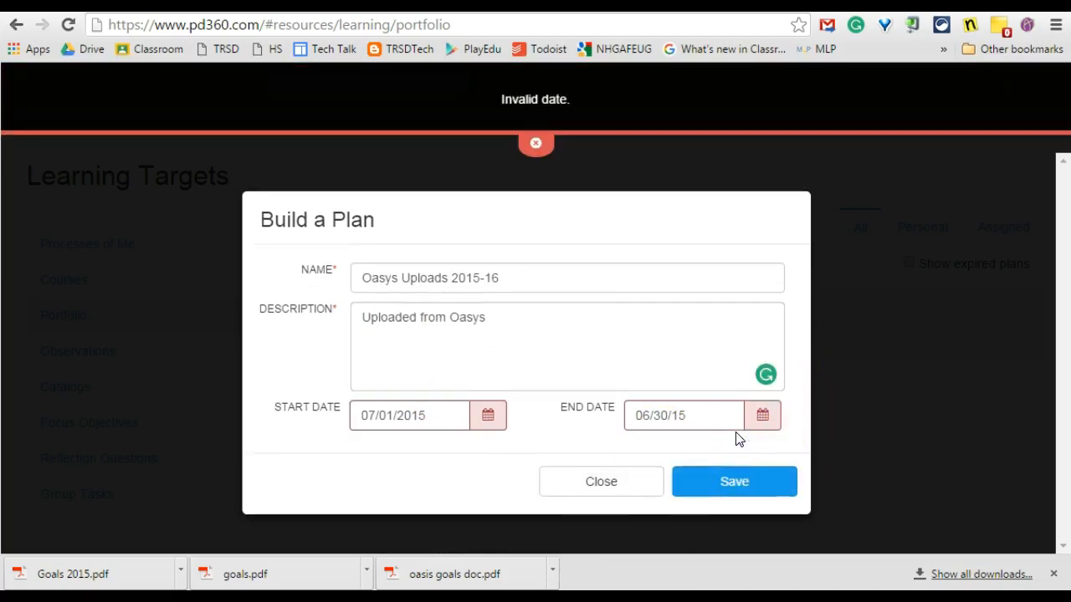
# - Correct the plan's end date to 06/30/16 and save the plan
pyautogui.click(698, 417)
pyautogui.press('BackSpace')
pyautogui.write('6')
pyautogui.click(726, 493)
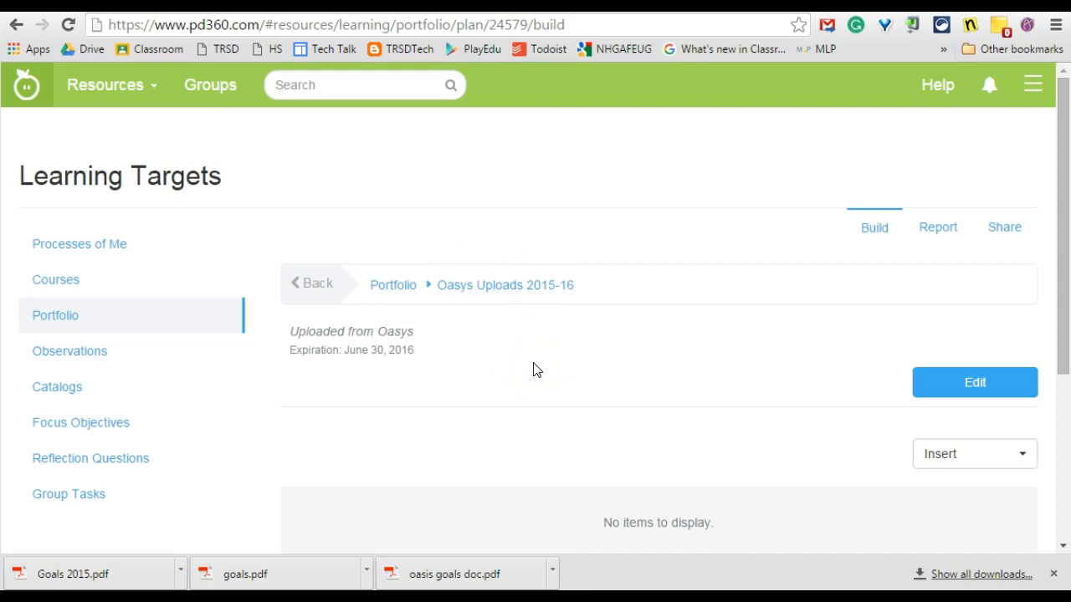
# - Insert an evidence folder named "Oasys Import" with the description "uploaded from Oasys" into the plan
pyautogui.click(985, 460)
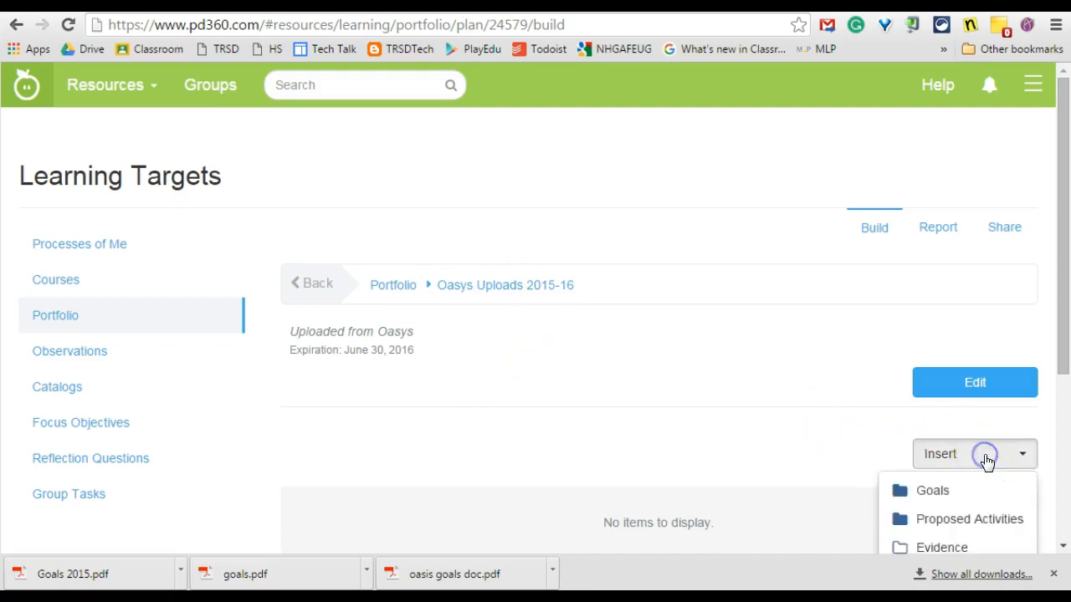
pyautogui.click(962, 552)
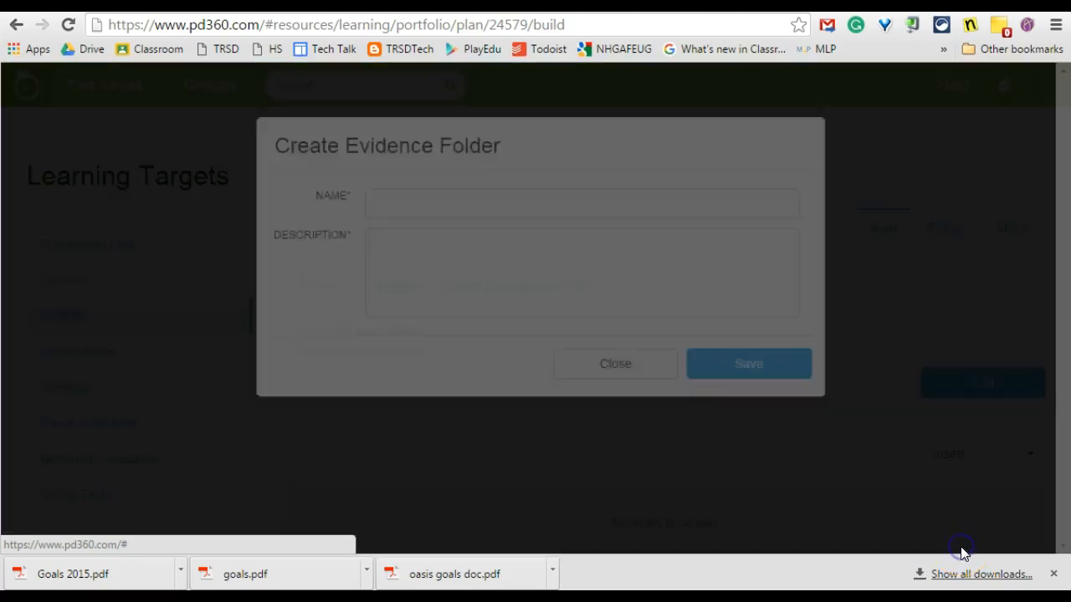
pyautogui.click(517, 248)
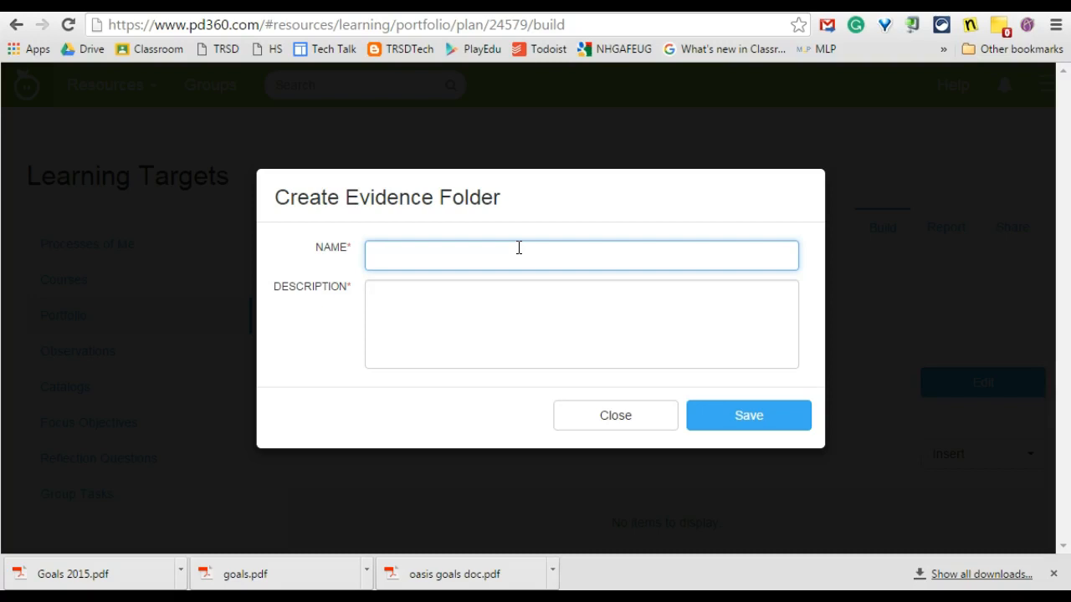
pyautogui.write('Oasys Import')
pyautogui.press('Tab')
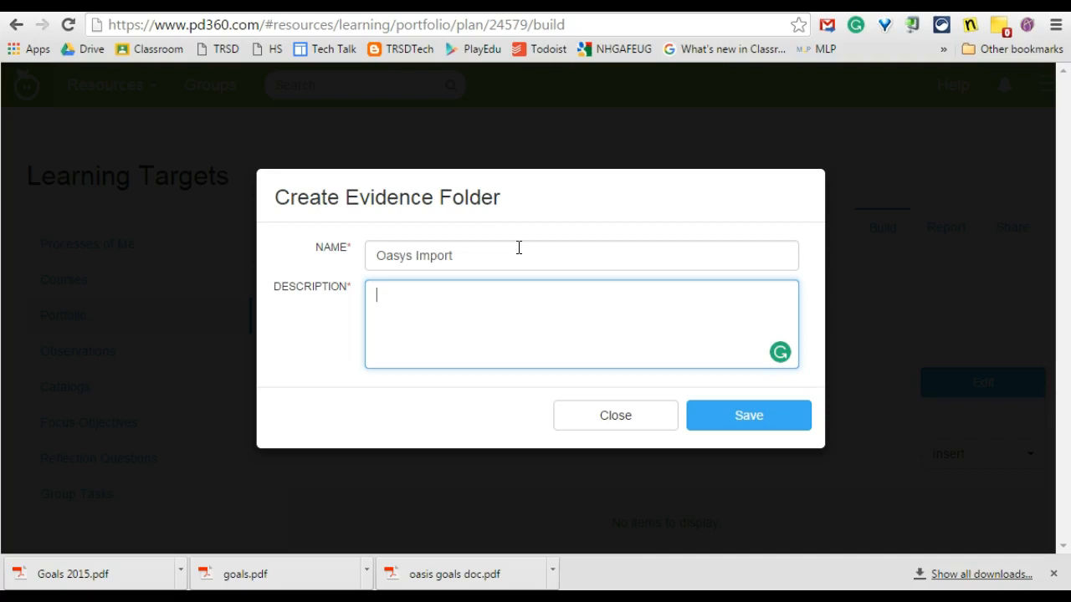
pyautogui.write('uploade')
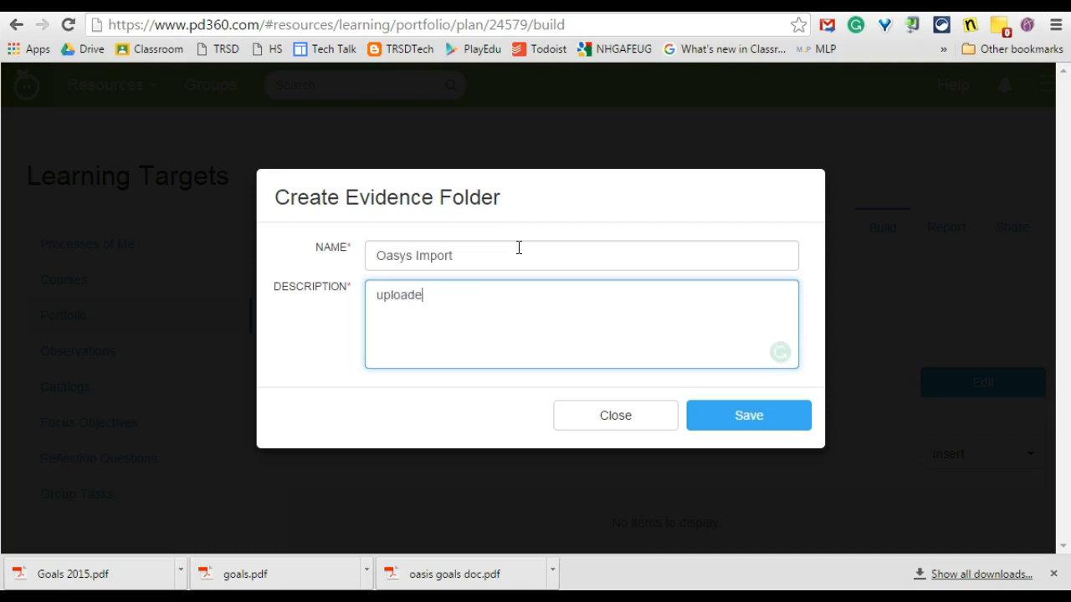
pyautogui.write('d from Oasys')
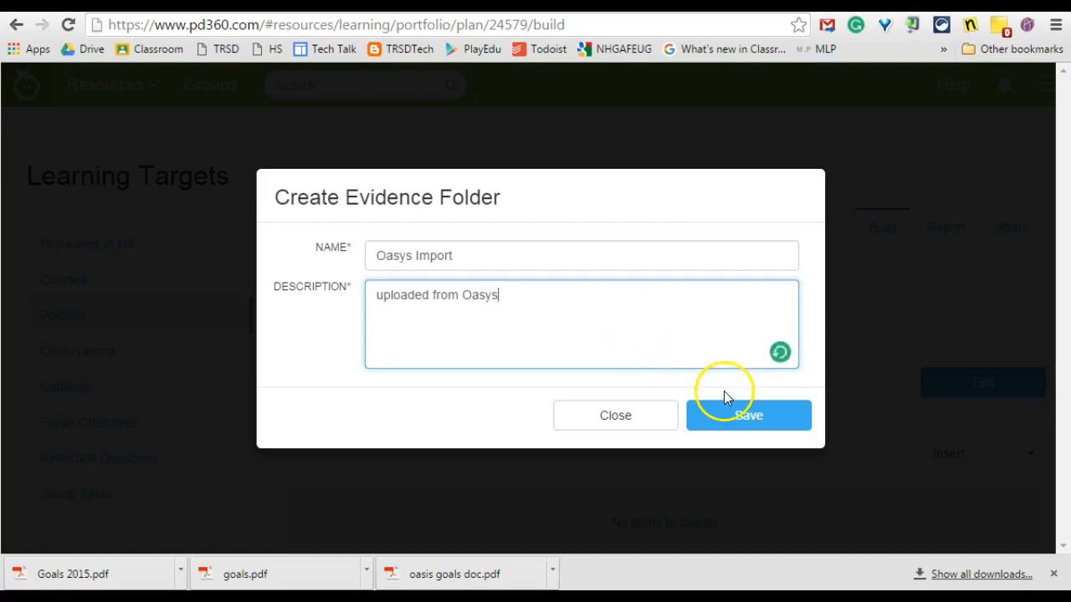
pyautogui.click(747, 416)
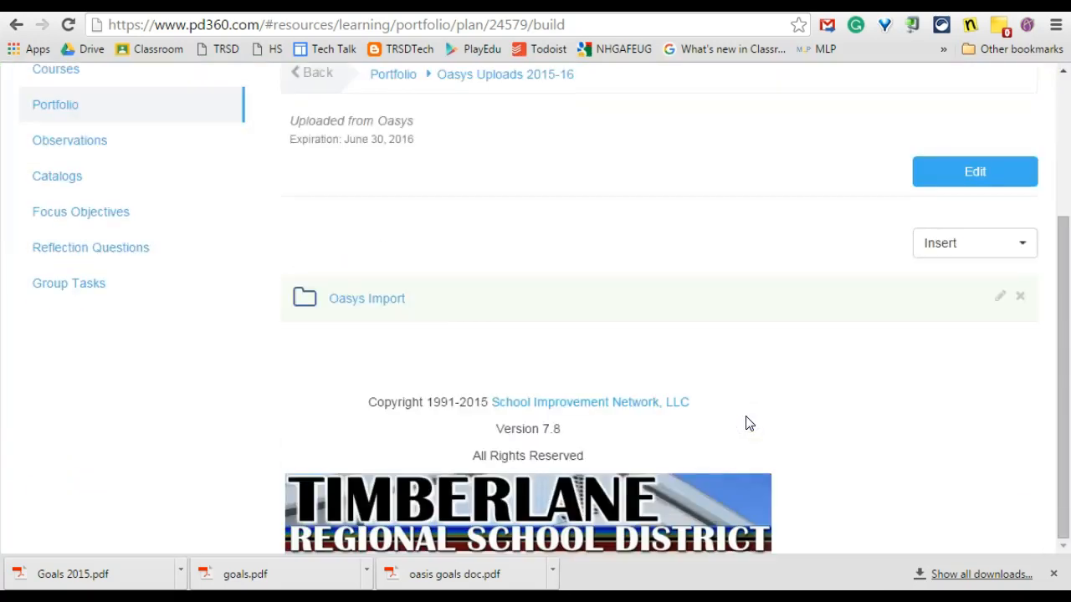
# - Open the Oasys Import folder and choose Files as the kind of item to insert
pyautogui.click(369, 301)
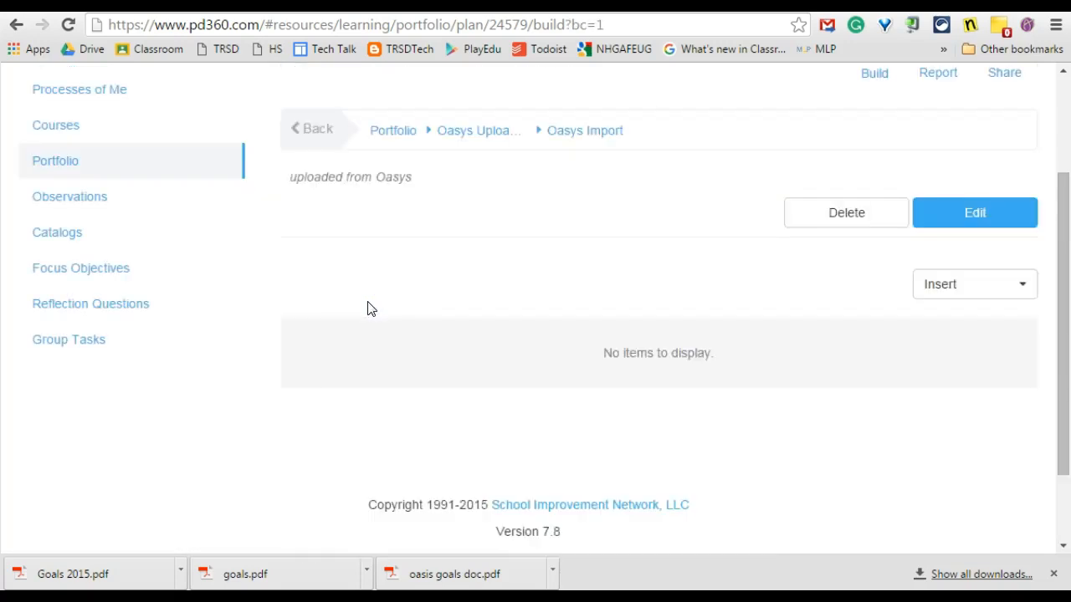
pyautogui.click(982, 293)
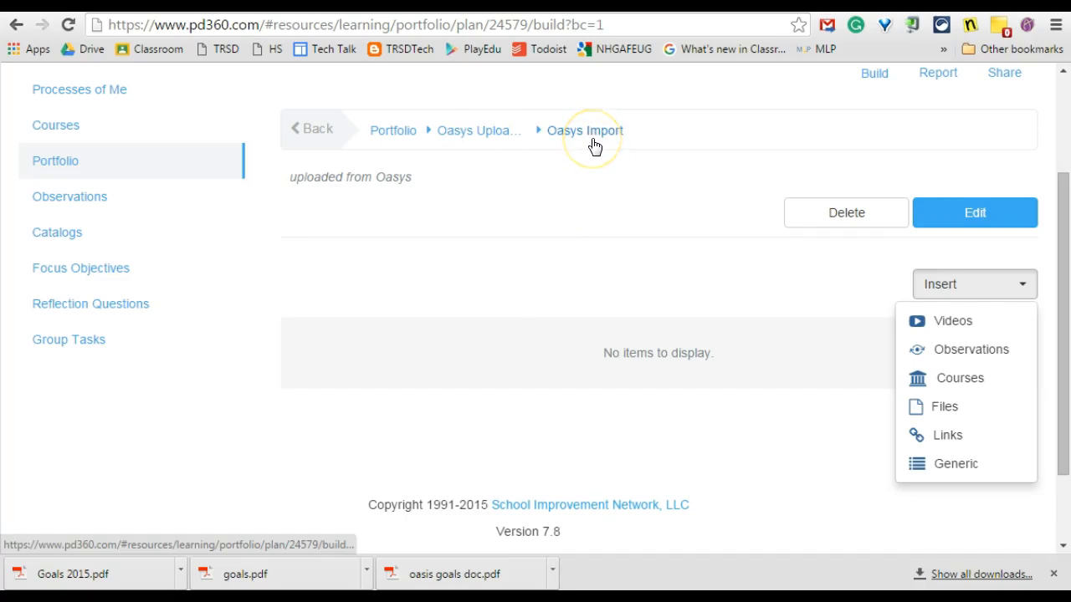
pyautogui.click(936, 405)
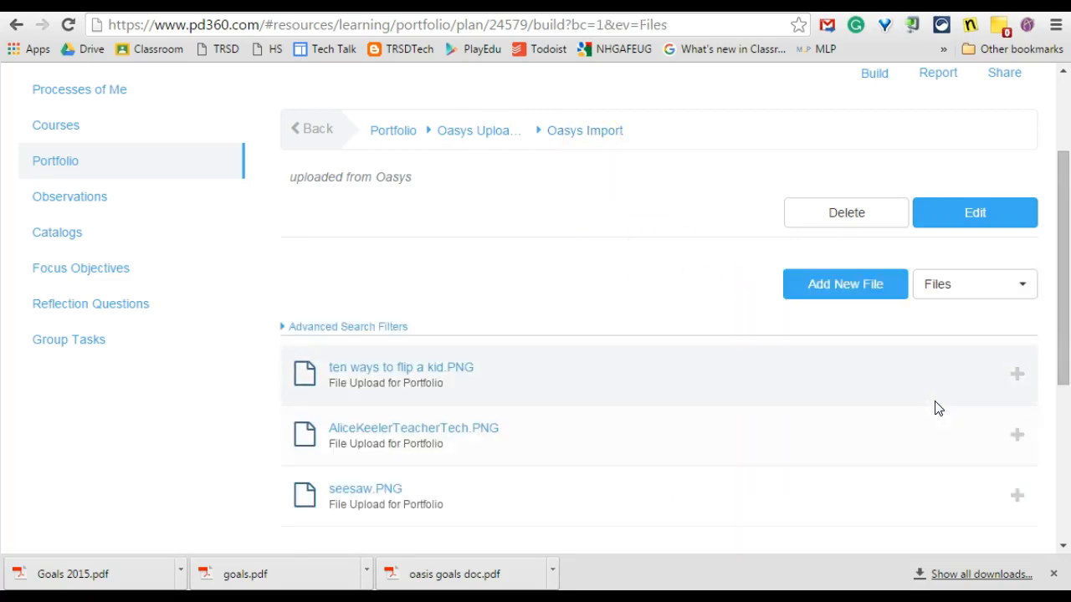
# - Upload Goals 2015.pdf from the Edivate folder on the Z: network drive as a new portfolio file
pyautogui.click(850, 285)
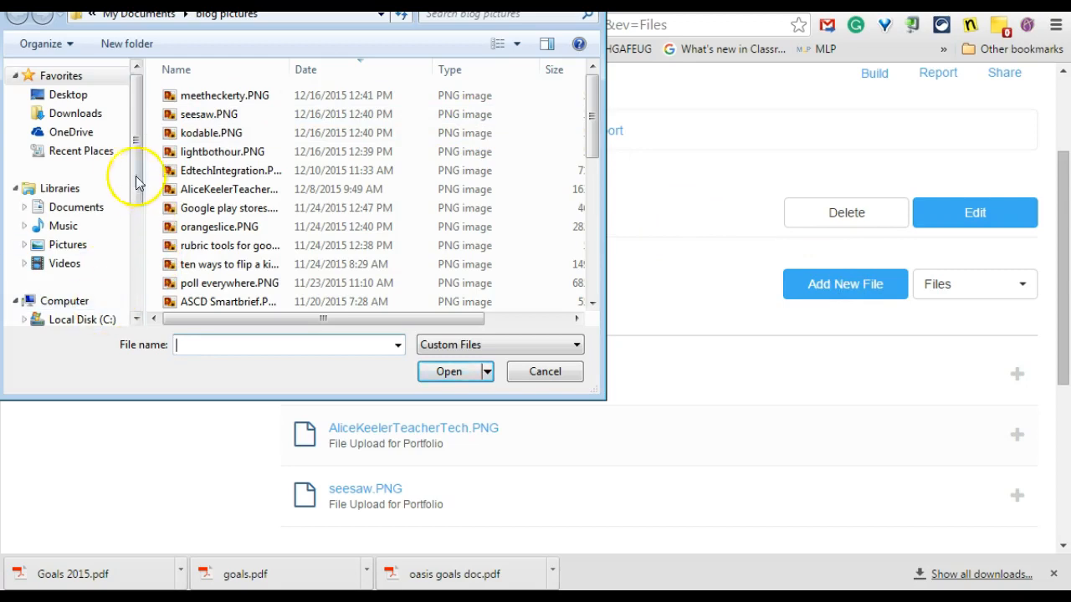
pyautogui.moveTo(136, 148); pyautogui.dragTo(137, 283)
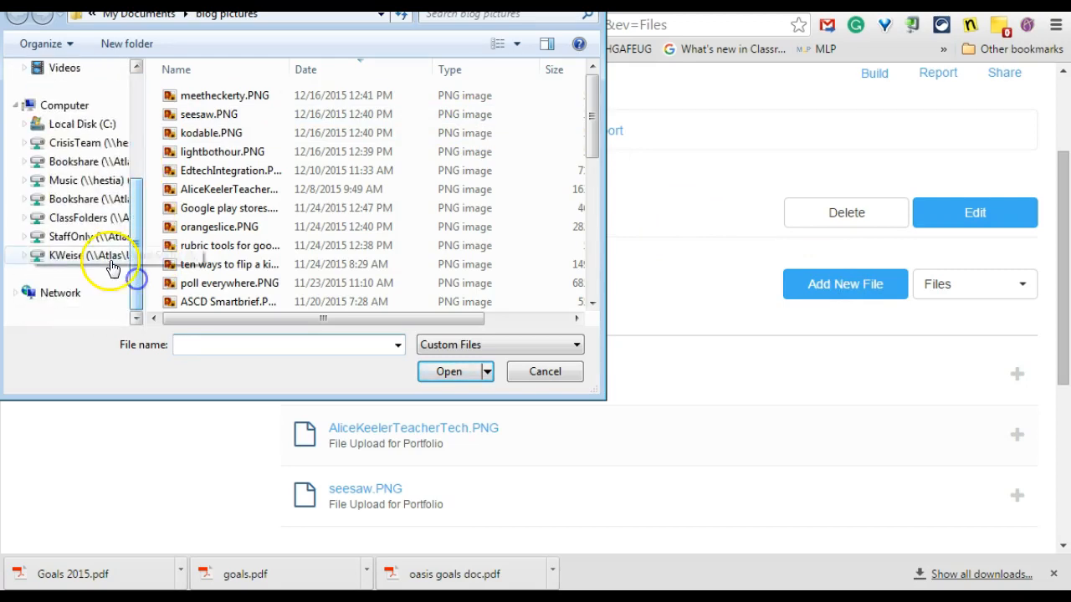
pyautogui.click(105, 256)
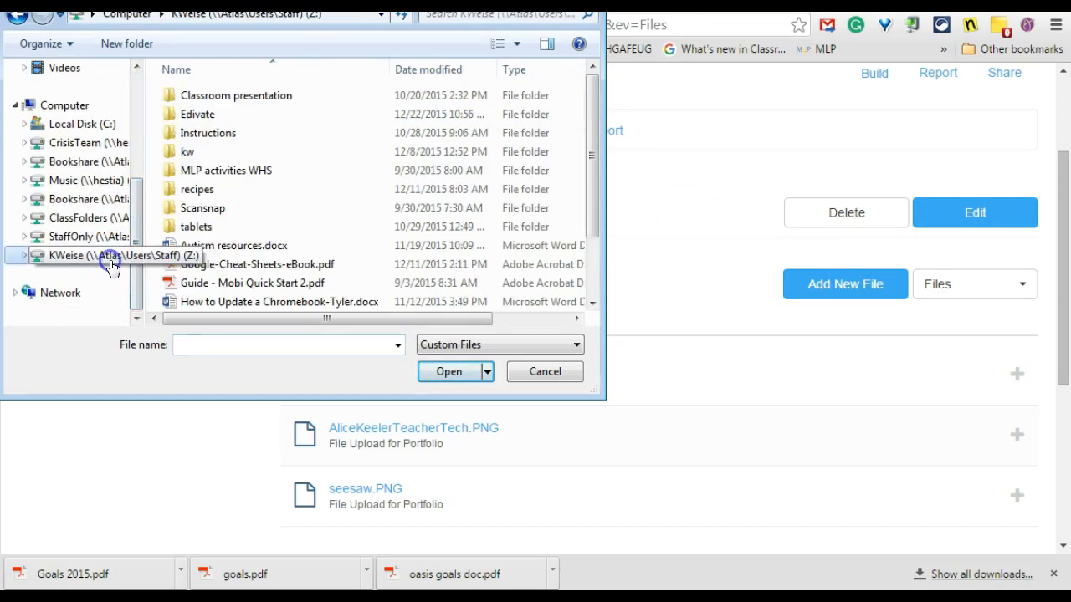
pyautogui.click(196, 117)
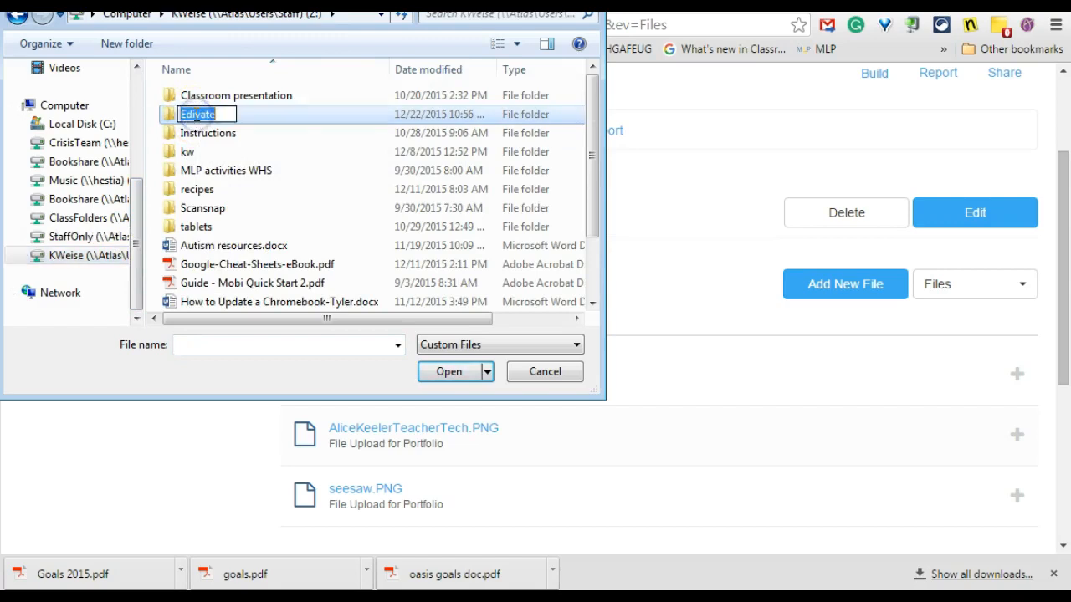
pyautogui.doubleClick(174, 117)
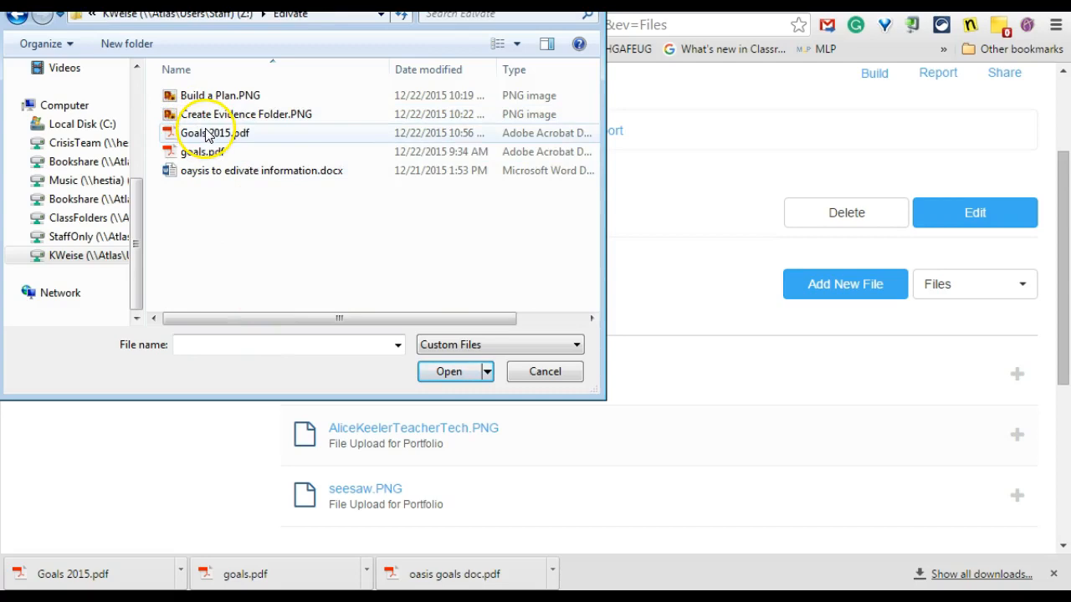
pyautogui.click(209, 134)
pyautogui.click(450, 375)
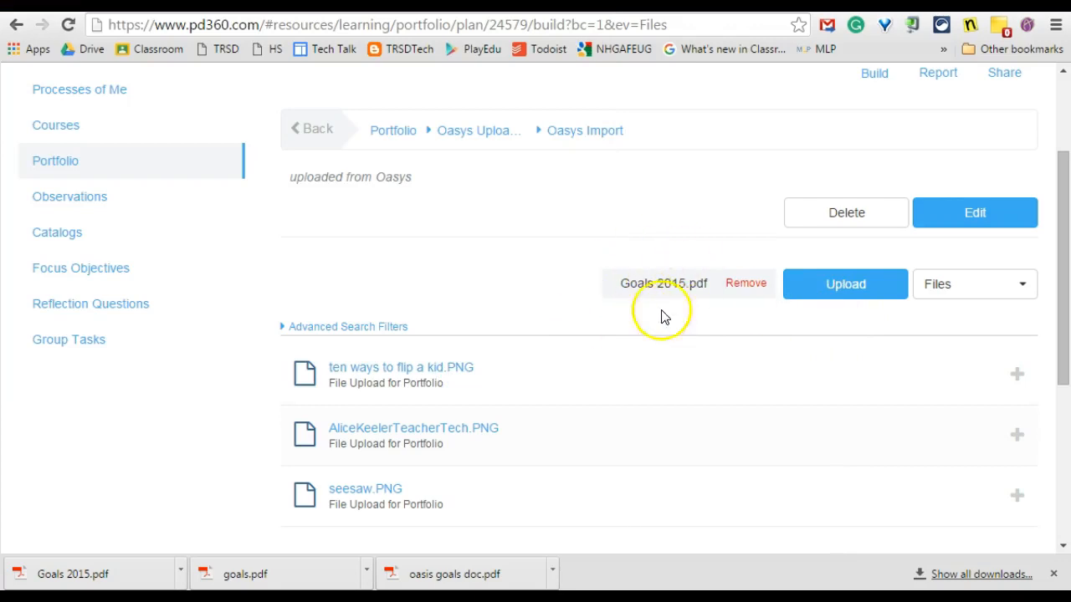
pyautogui.click(848, 285)
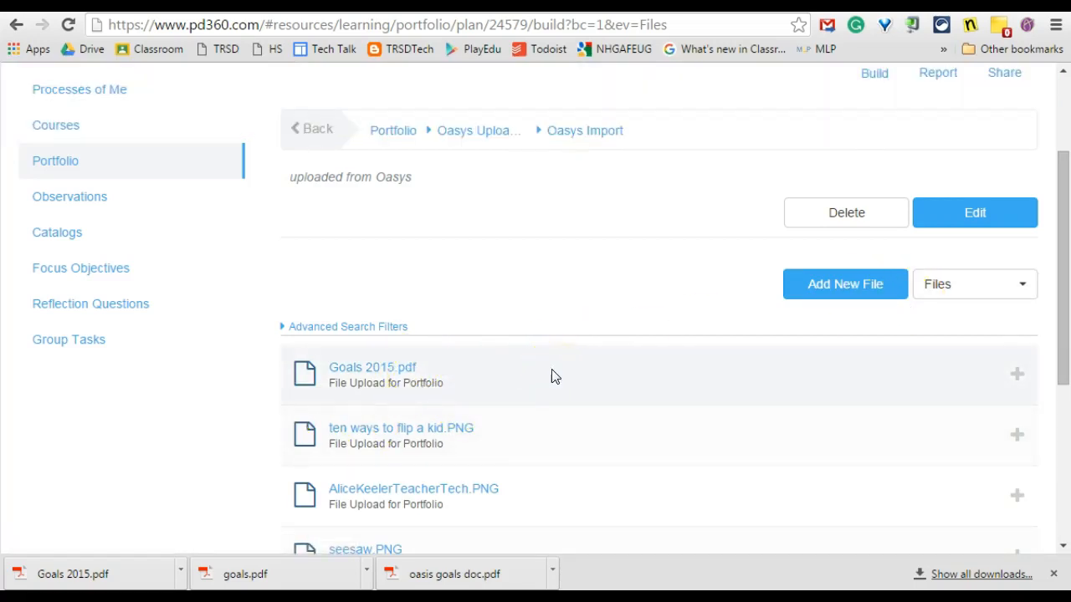
# - Add Goals 2015.pdf and ten ways to flip a kid.PNG to the Oasys Import folder
pyautogui.click(808, 288)
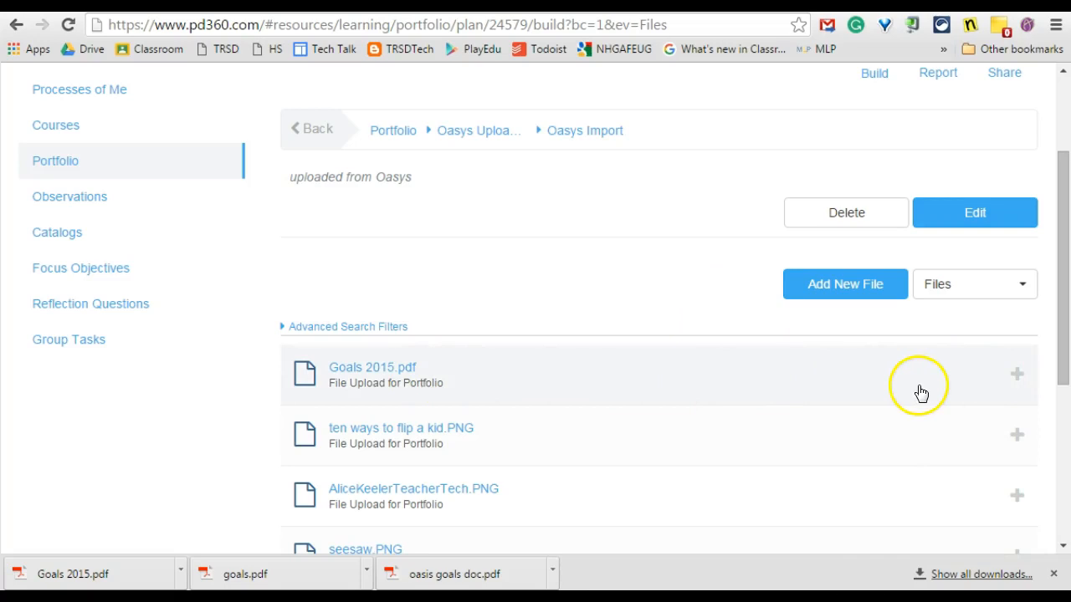
pyautogui.click(1018, 377)
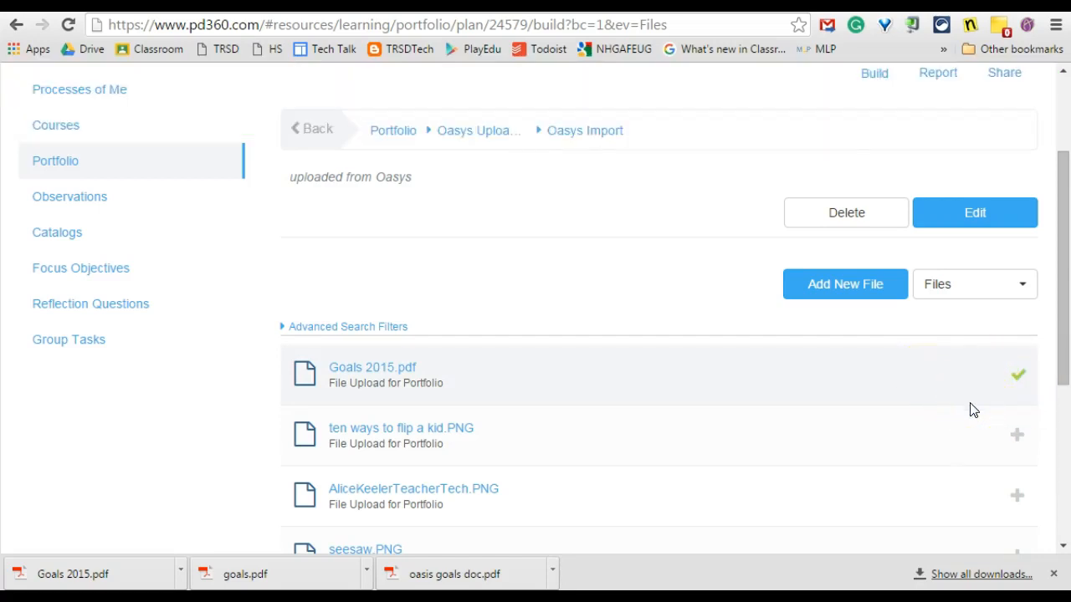
pyautogui.click(1018, 435)
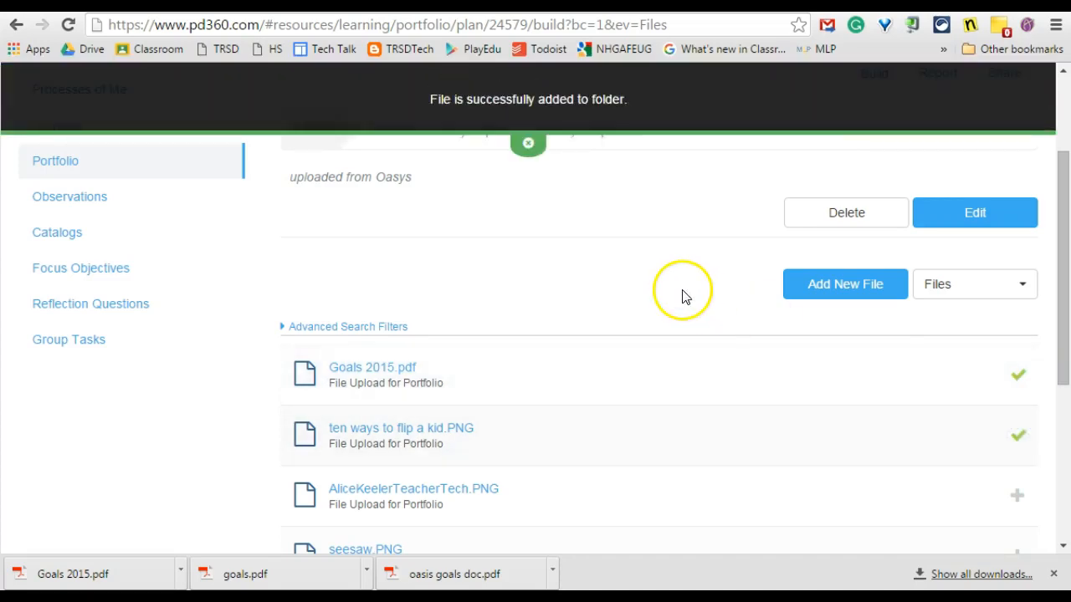
# - Return to the Oasys Uploads 2015-16 plan and reopen its Oasys Import folder to check the contents
pyautogui.scroll(-2, 685, 298)
pyautogui.scroll(4, 684, 298)
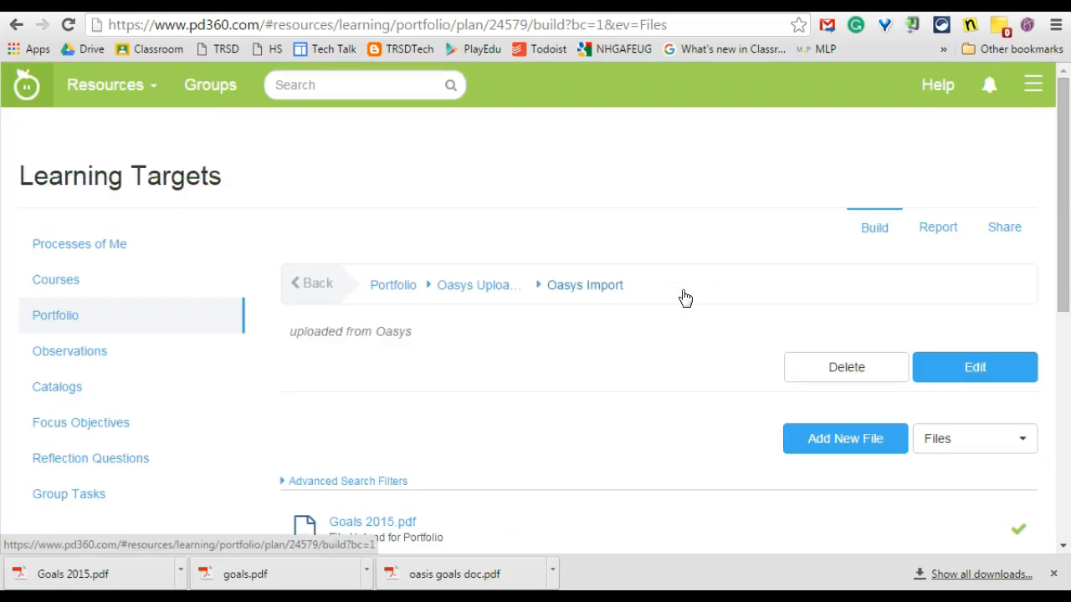
pyautogui.click(456, 286)
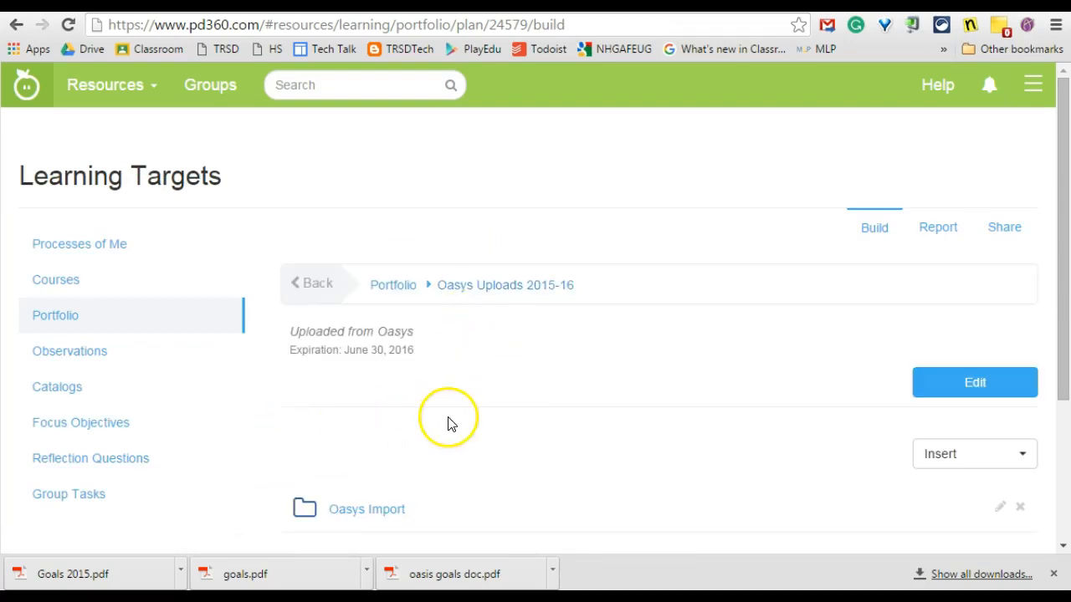
pyautogui.scroll(-3, 447, 424)
pyautogui.click(357, 393)
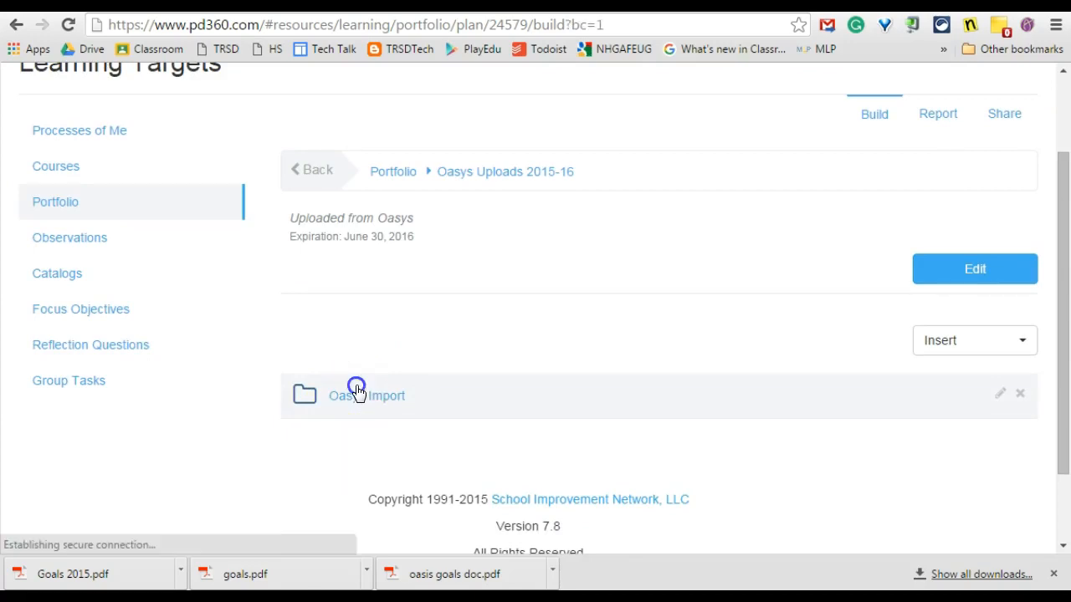